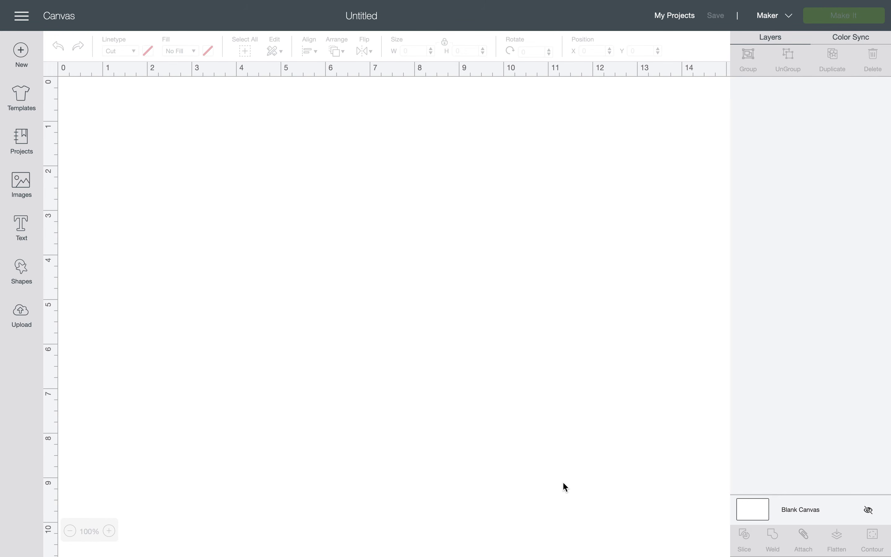
Open designbundles.net in a new Chrome tab from a Google search for 'design bundles'.
key(ctrl+Left)
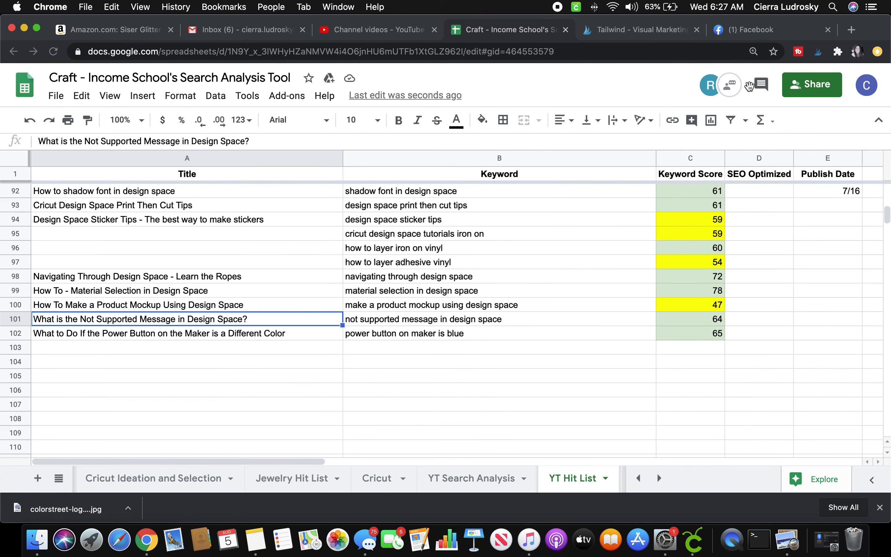
click(851, 29)
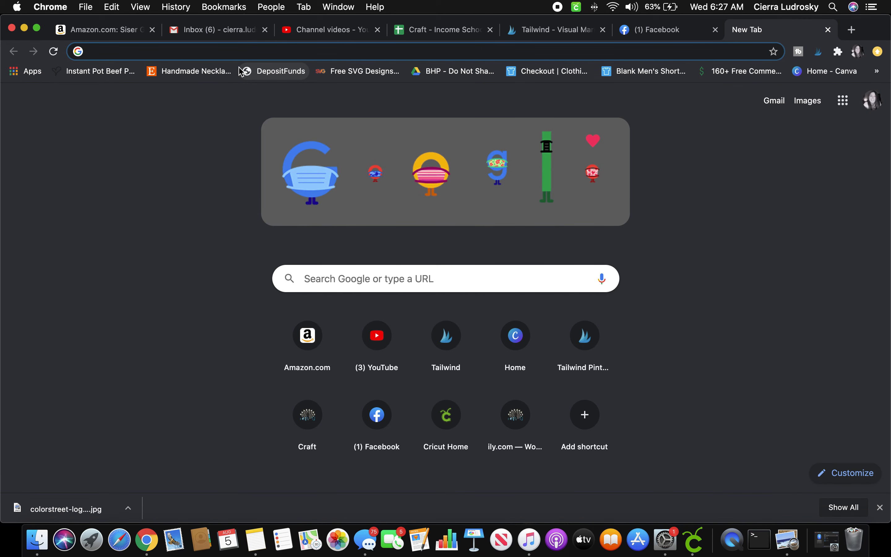
text(des)
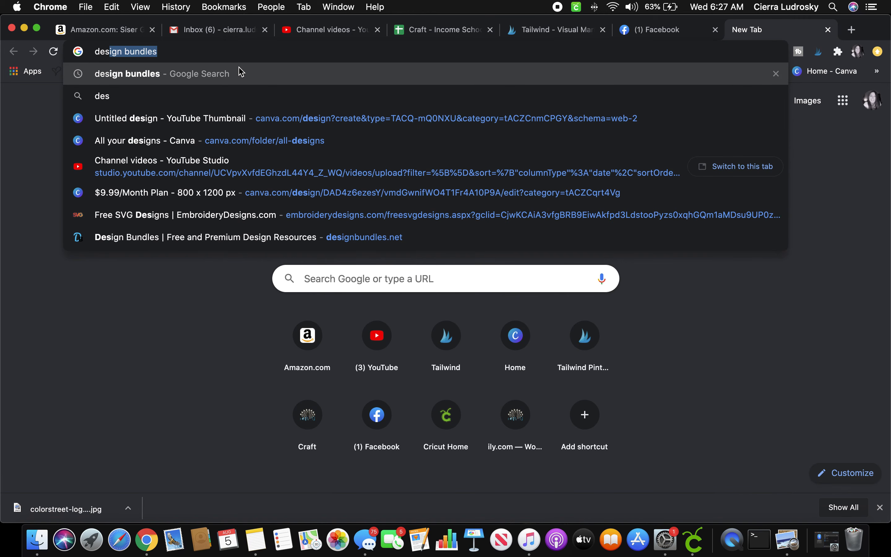
text(ign)
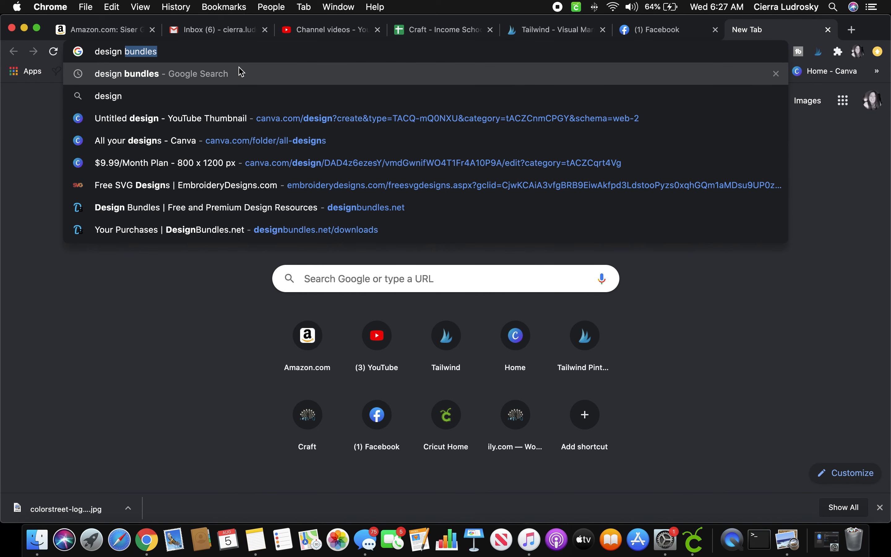
click(199, 75)
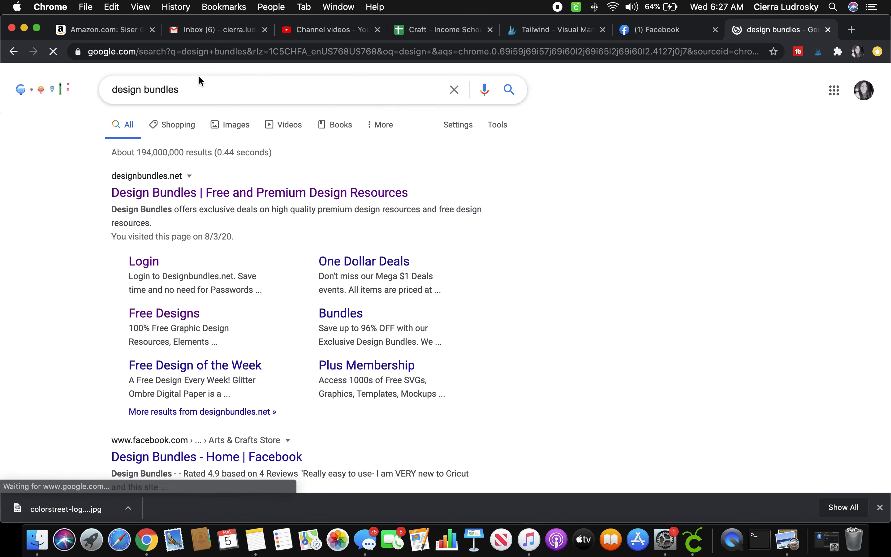
click(153, 189)
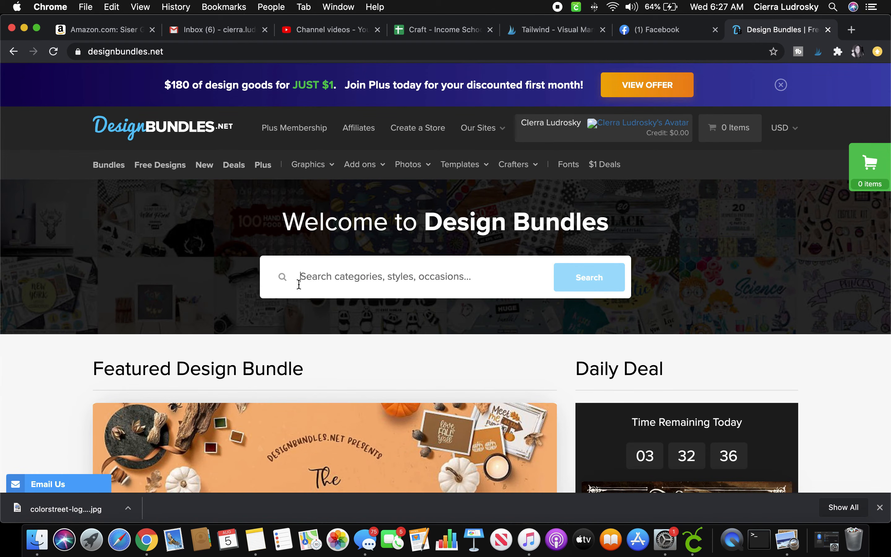
Search Design Bundles for 'mock up' and scroll through the results.
text(m)
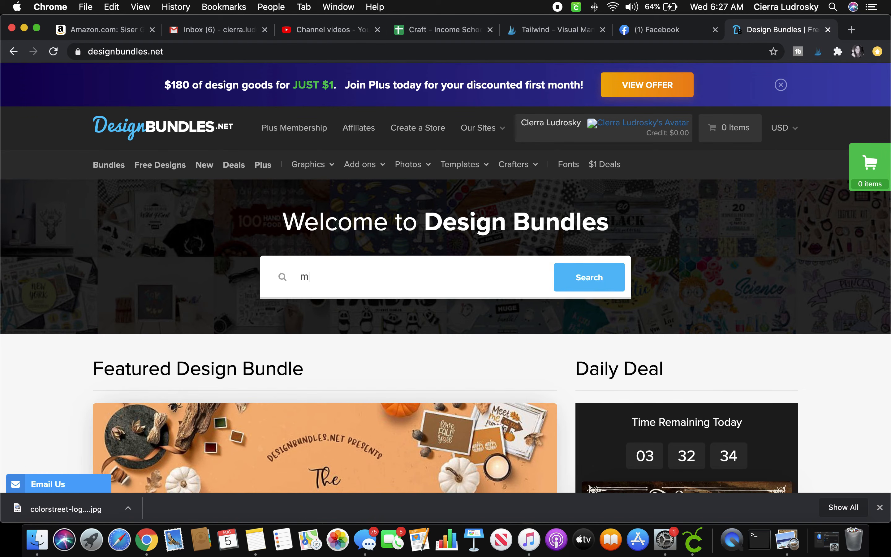
text(ock up)
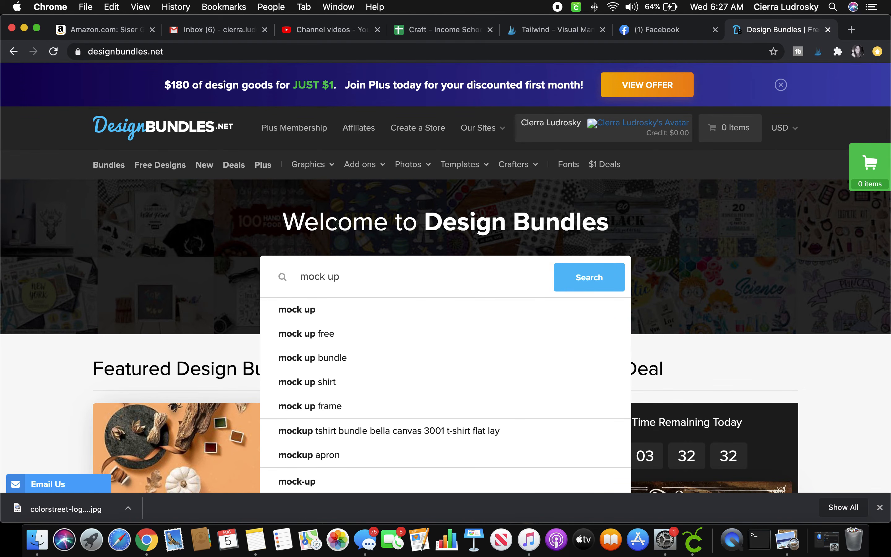
key(Return)
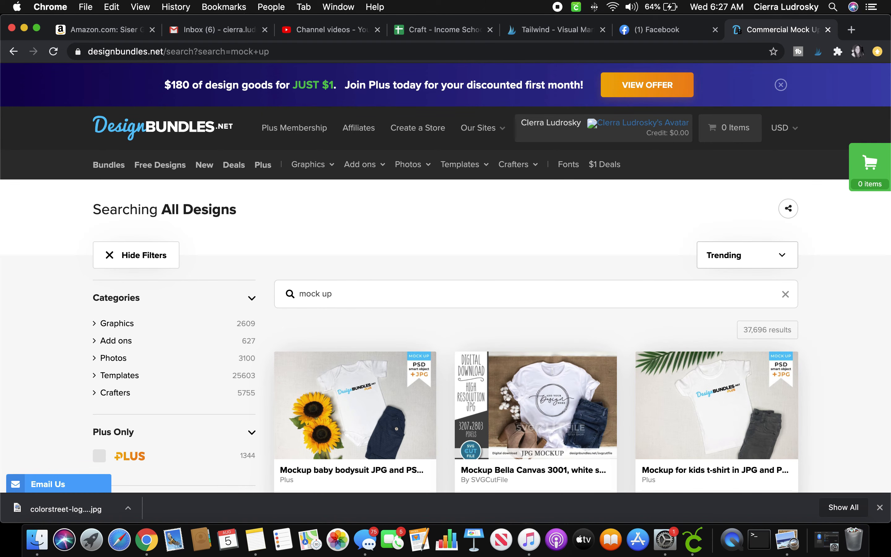
scroll(343, 368, down, 4)
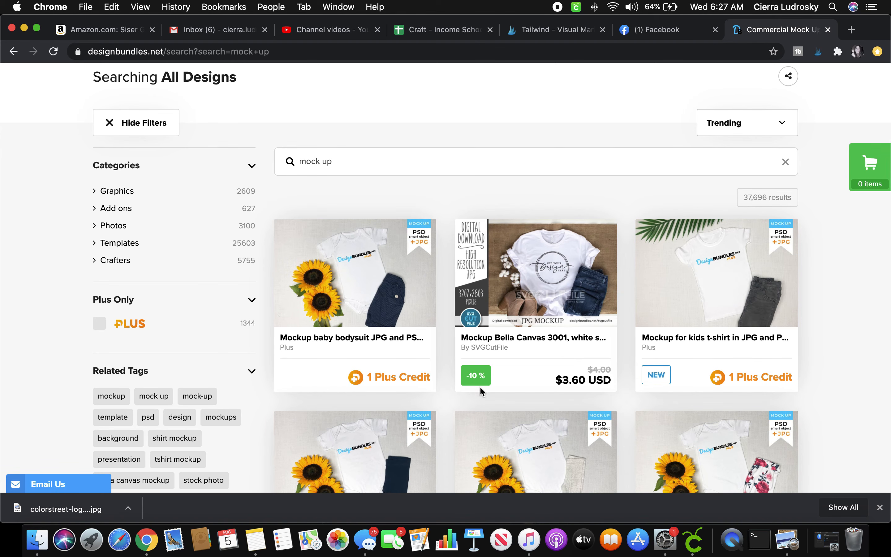
scroll(692, 369, down, 1)
scroll(694, 374, down, 15)
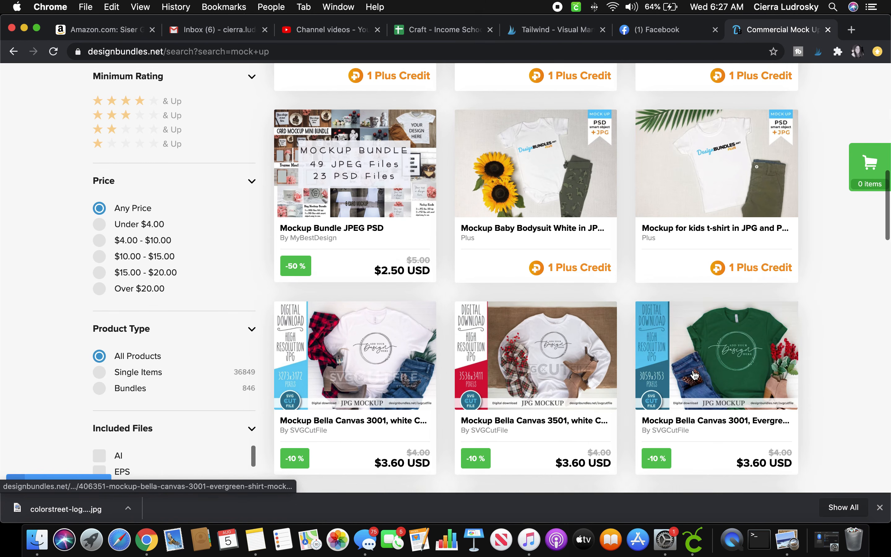
scroll(693, 374, down, 2)
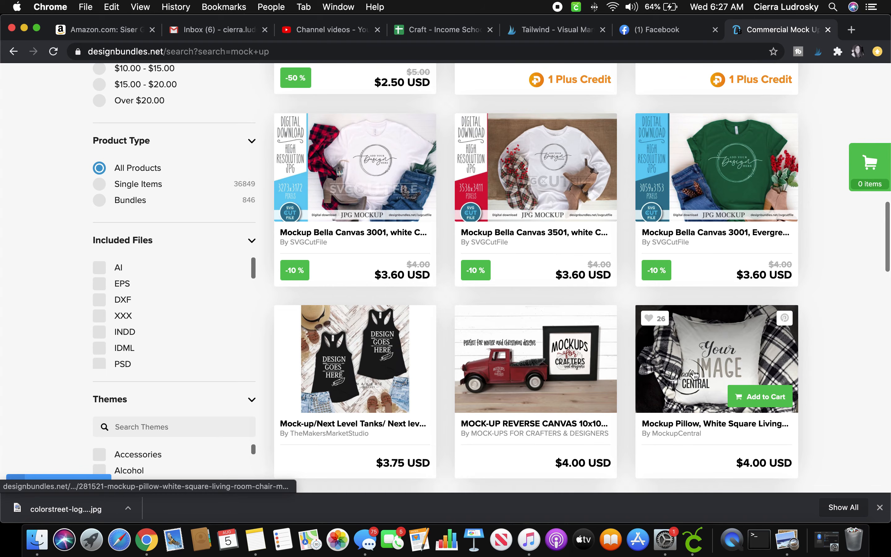
scroll(695, 375, down, 10)
scroll(695, 375, up, 20)
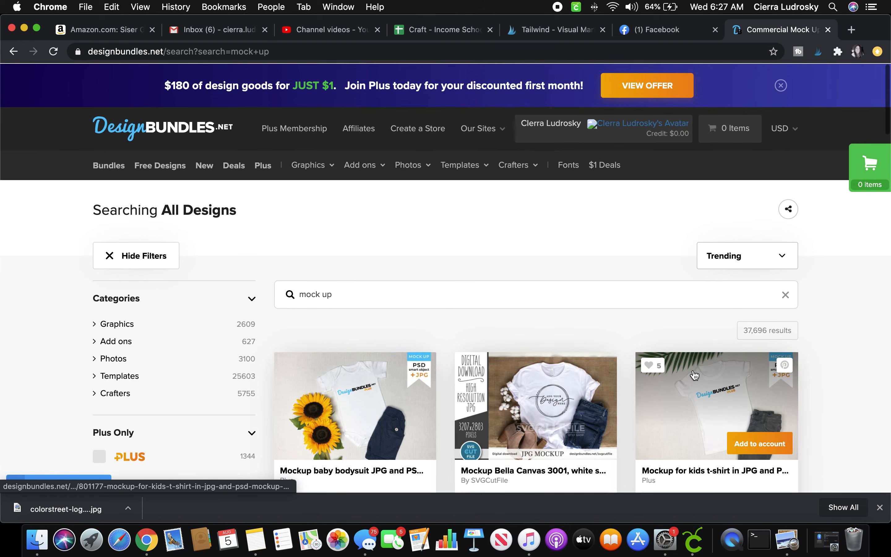
Sort the 'mock up' results by Least Expensive.
click(761, 253)
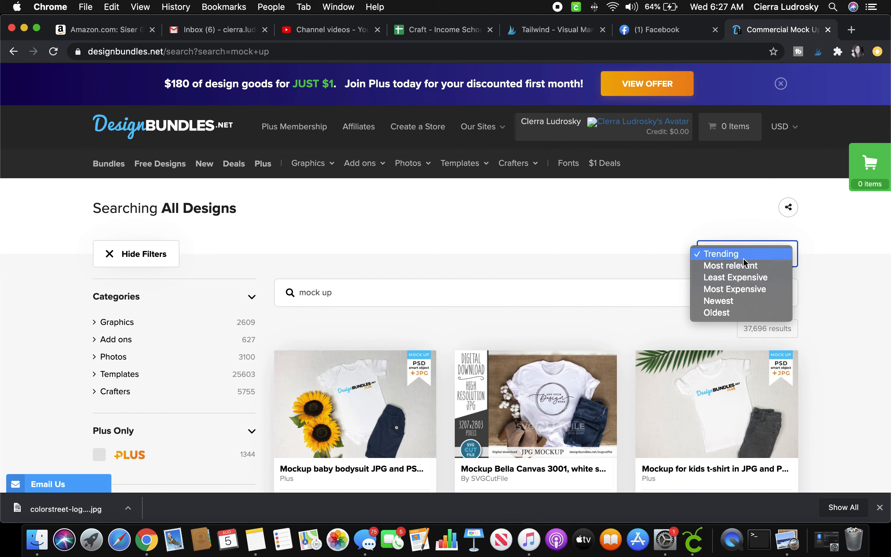
click(719, 279)
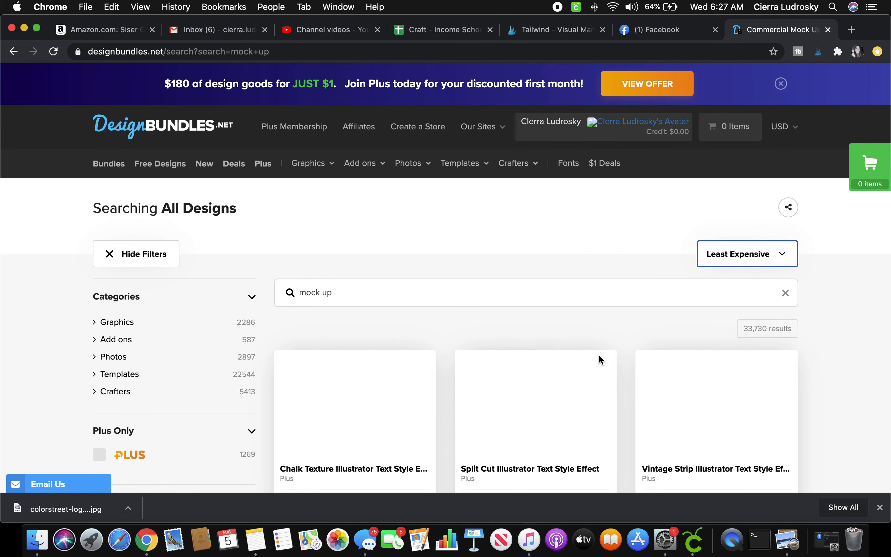
scroll(760, 340, down, 2)
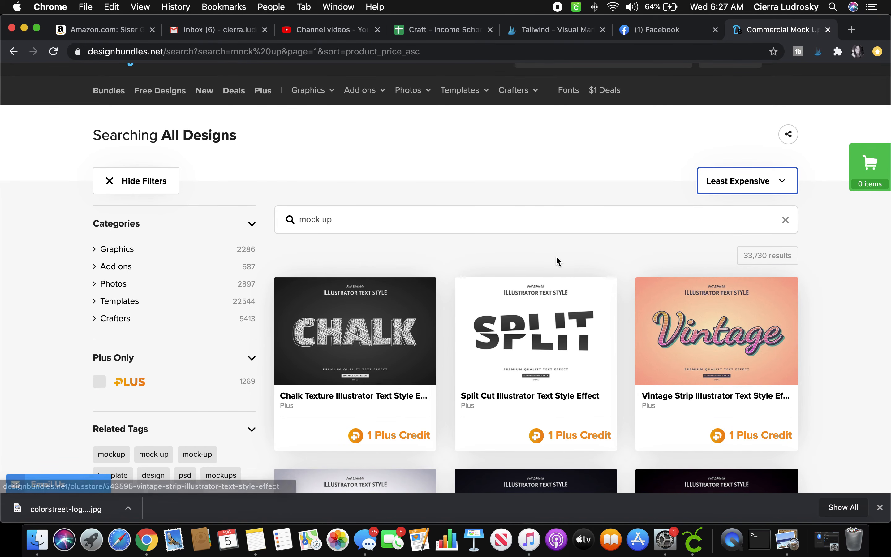
scroll(565, 258, down, 12)
scroll(522, 264, up, 15)
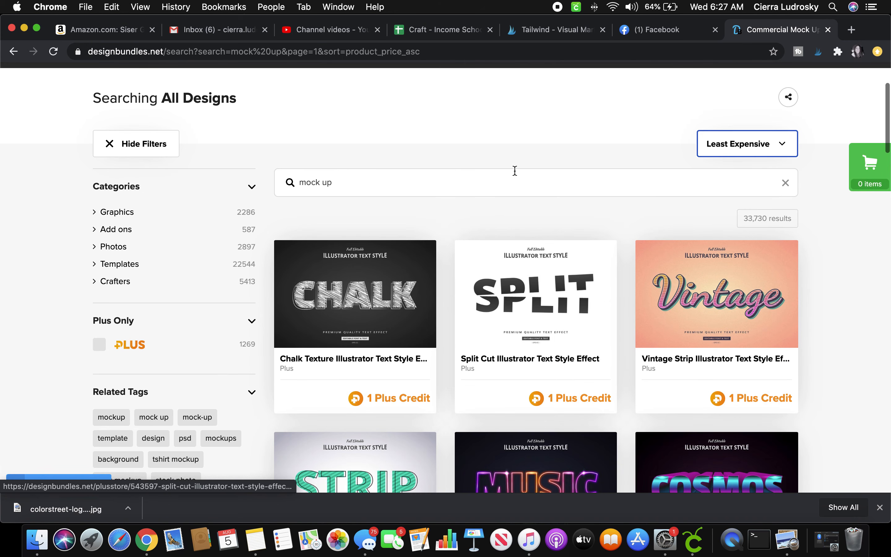
click(508, 179)
scroll(508, 180, up, 3)
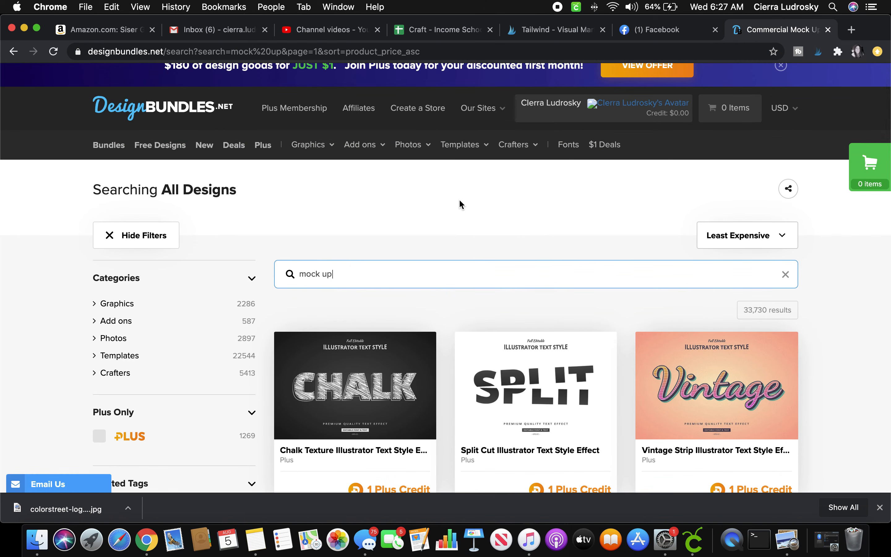
Filter the mock up results to the Photos category.
click(162, 338)
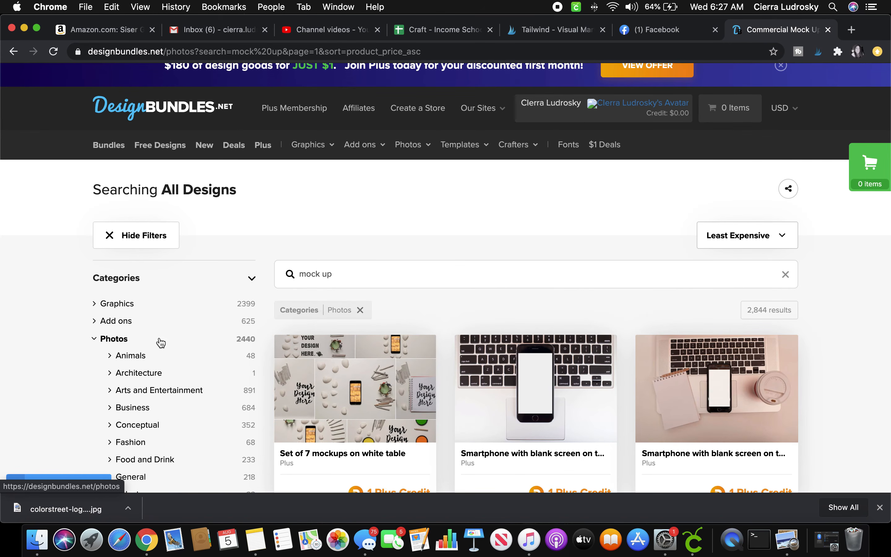
scroll(255, 326, down, 2)
scroll(256, 326, down, 4)
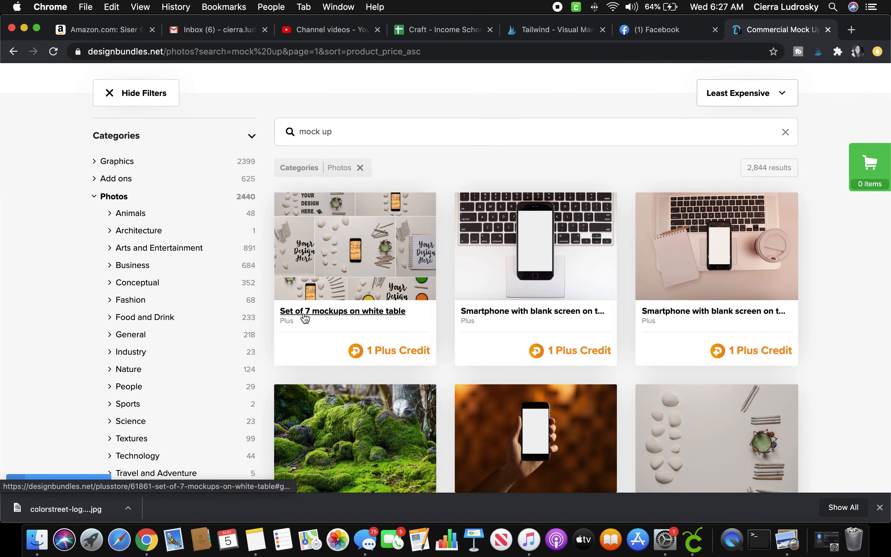
scroll(429, 302, down, 3)
scroll(428, 302, down, 5)
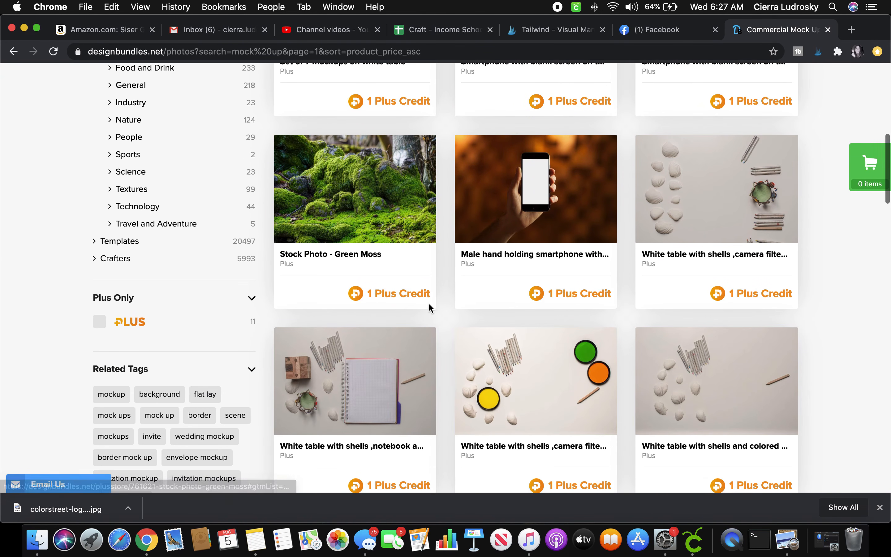
scroll(428, 302, down, 2)
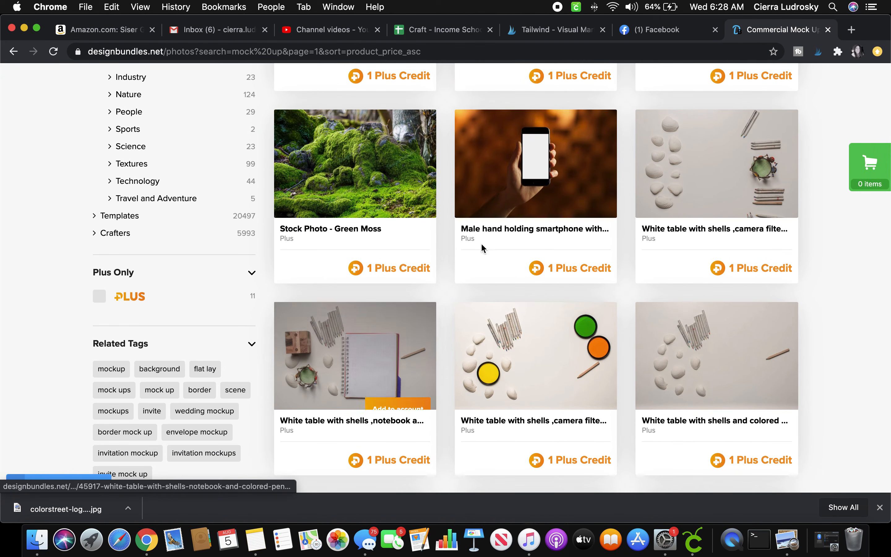
scroll(399, 368, down, 8)
Browse the cheapest photo mockups, such as the $2.00 Bella Canvas 3001 shirt mockups.
scroll(399, 368, down, 5)
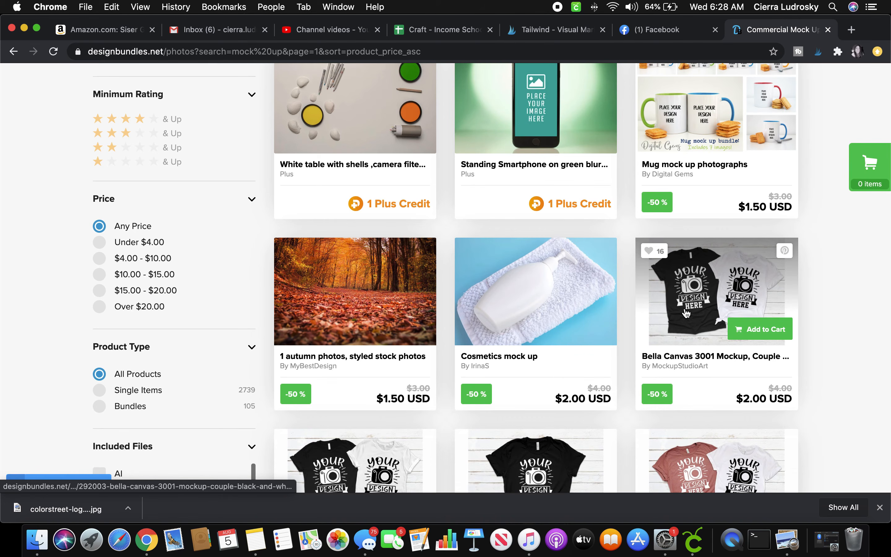
scroll(686, 313, down, 5)
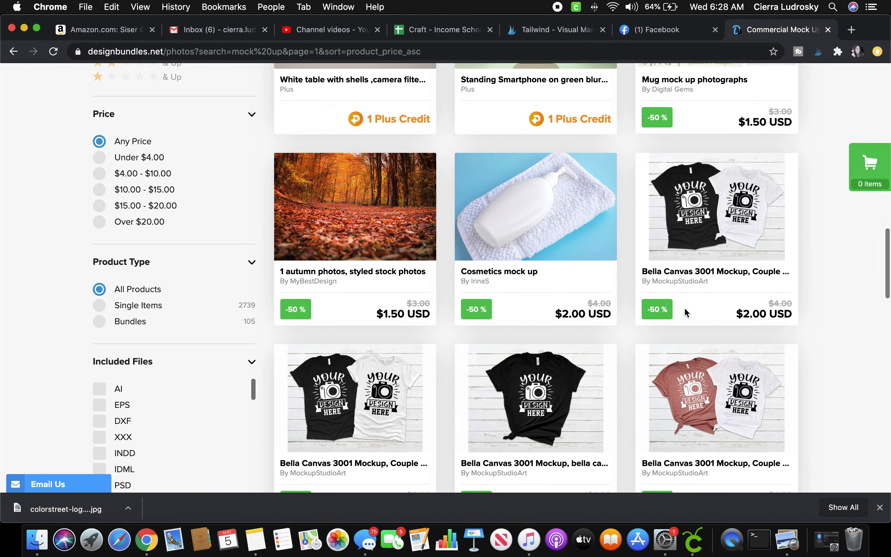
scroll(687, 313, down, 10)
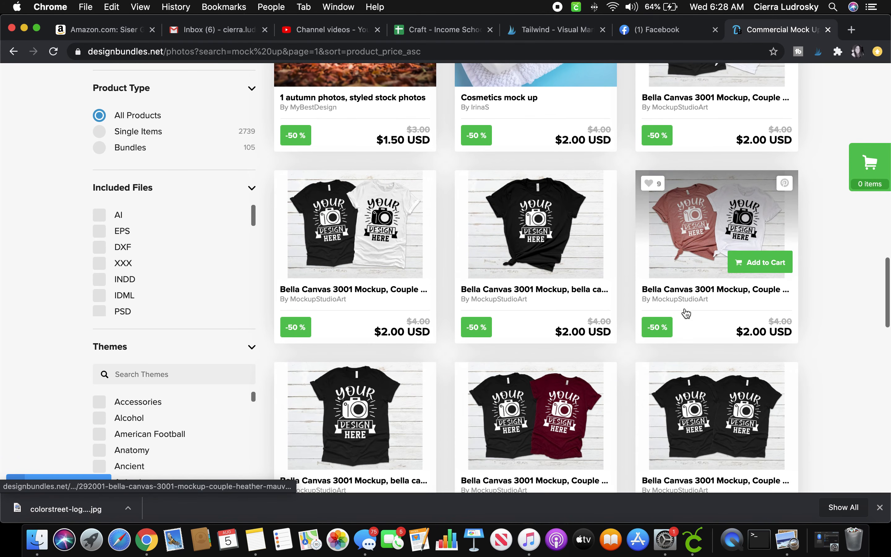
scroll(685, 310, down, 7)
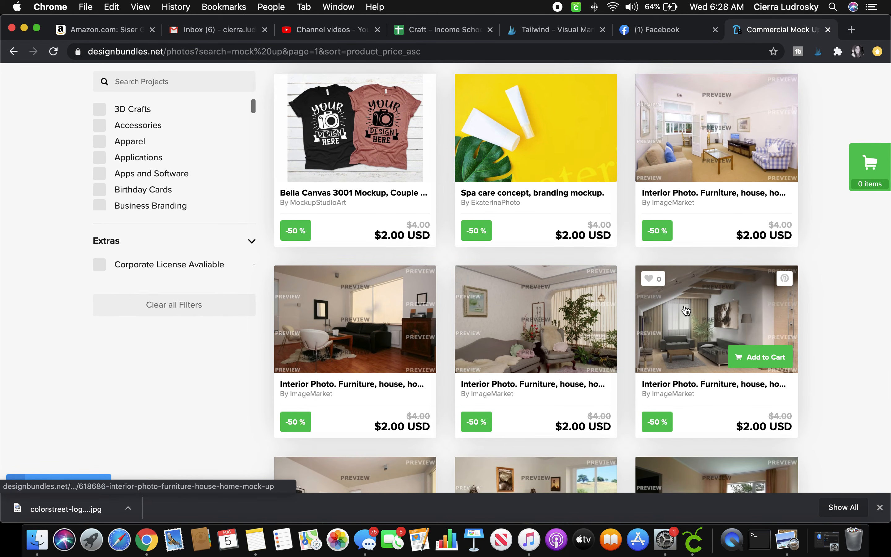
scroll(685, 312, down, 7)
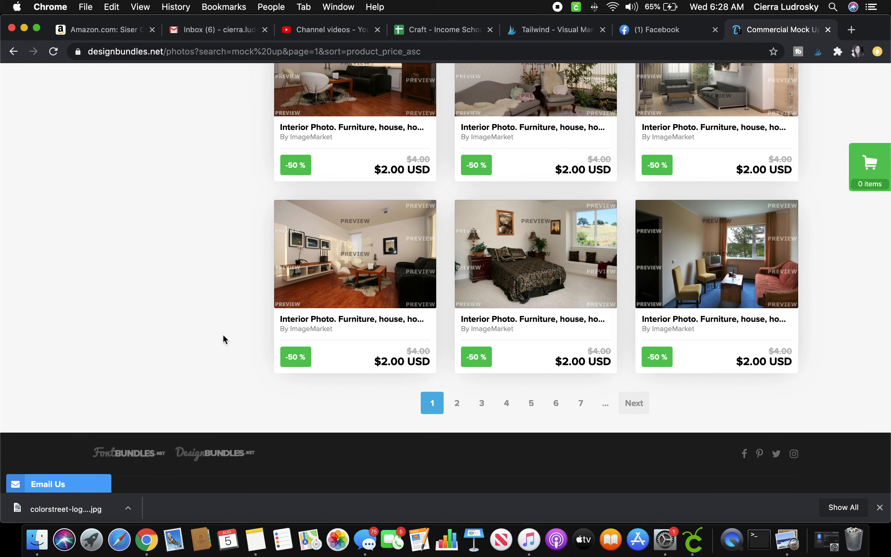
scroll(223, 335, up, 6)
scroll(222, 334, up, 1)
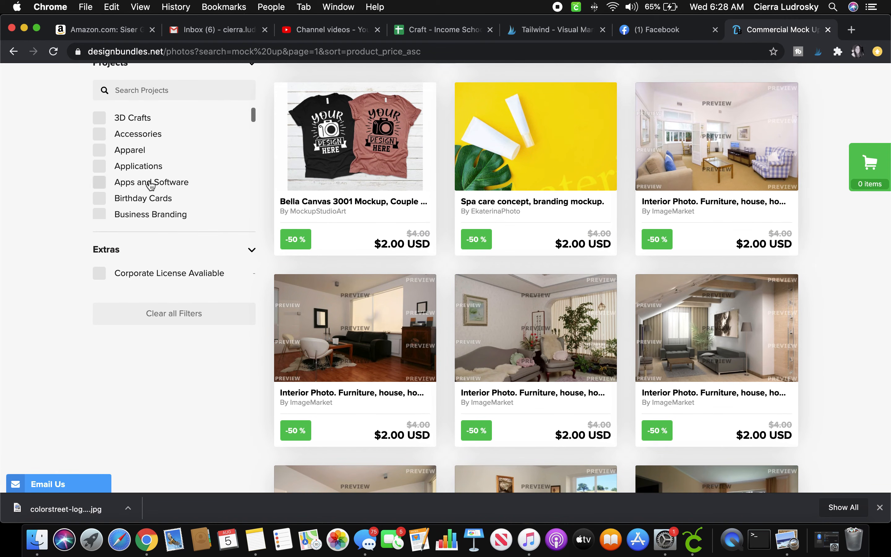
Limit the results to Apparel and remove the Photos category filter.
click(136, 151)
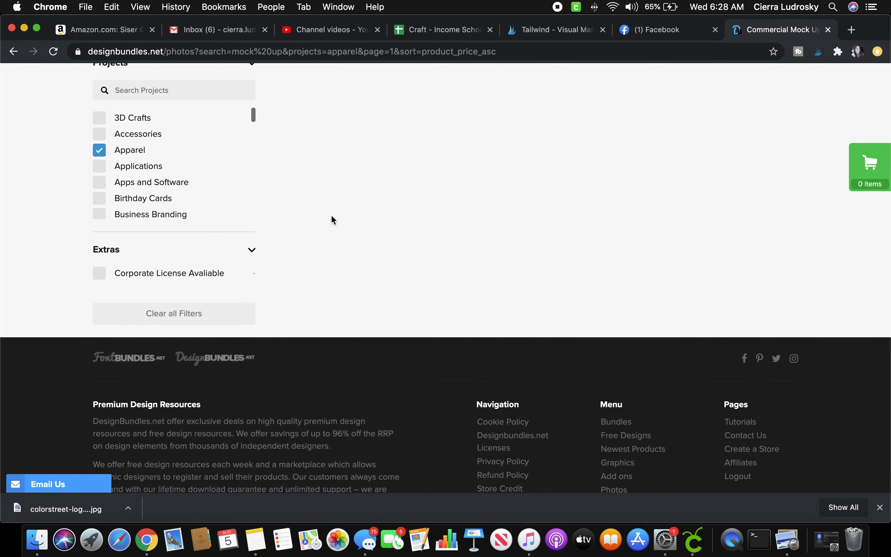
scroll(333, 220, up, 20)
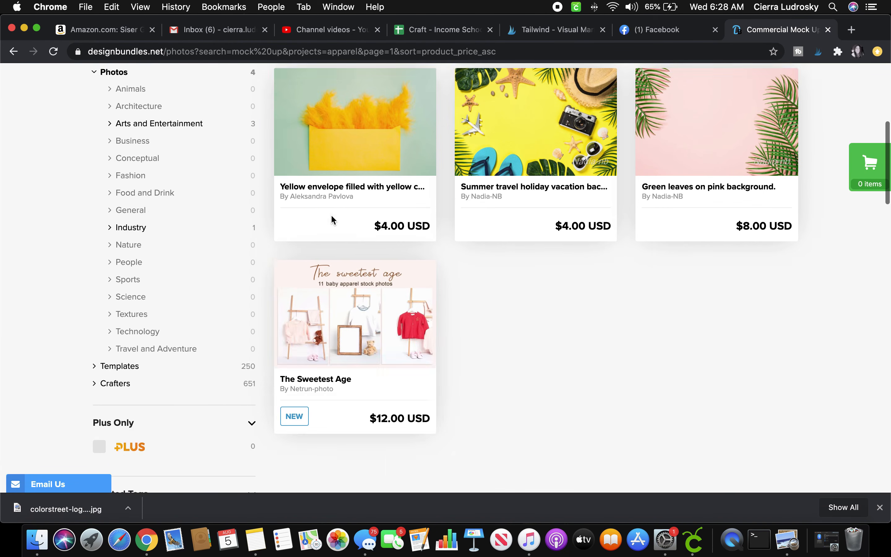
scroll(332, 220, up, 3)
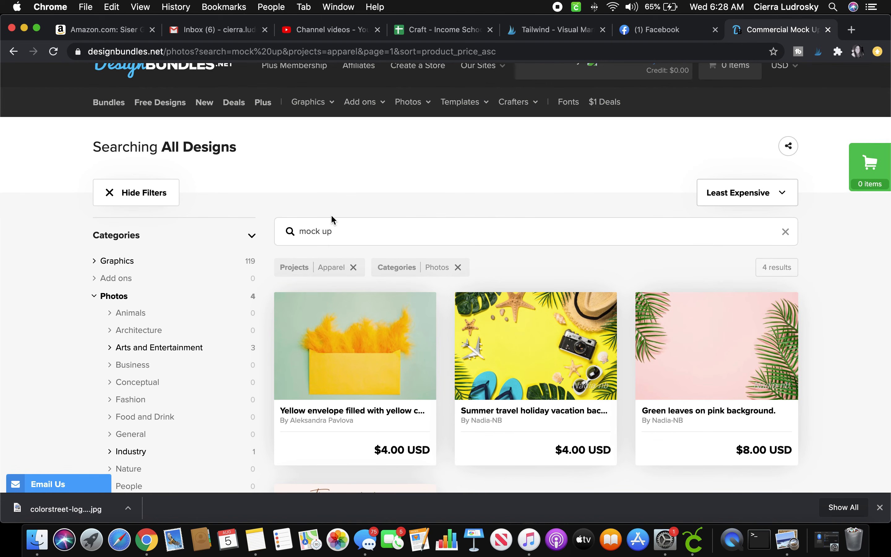
click(457, 267)
Scroll down through the 1,024 apparel mock-up results.
scroll(461, 273, down, 4)
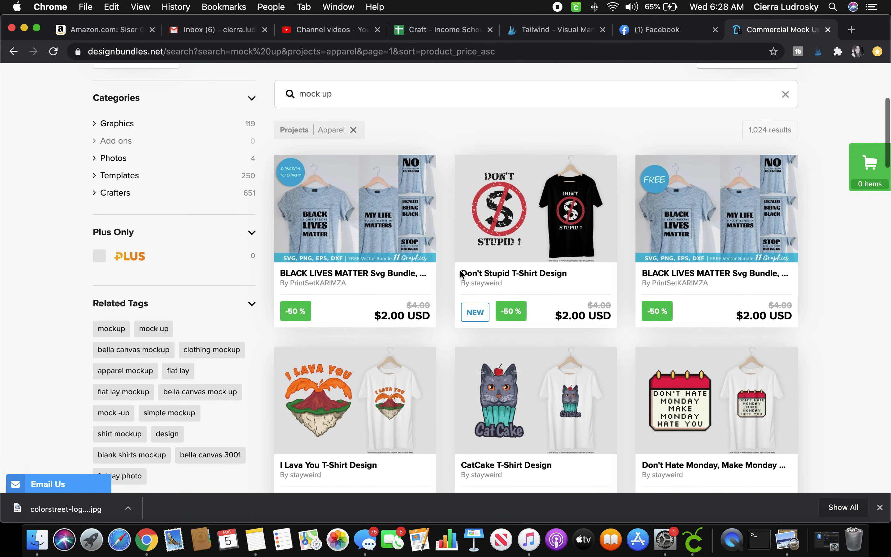
scroll(460, 273, down, 1)
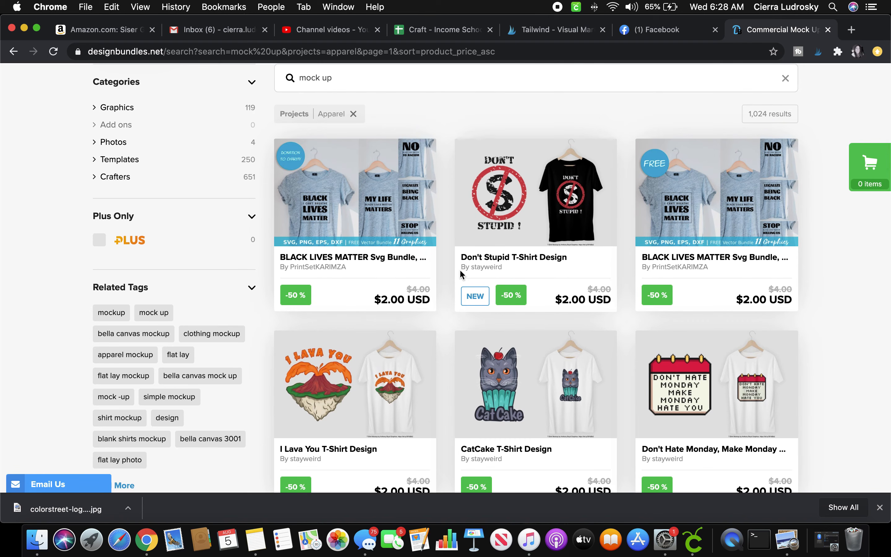
scroll(460, 274, down, 4)
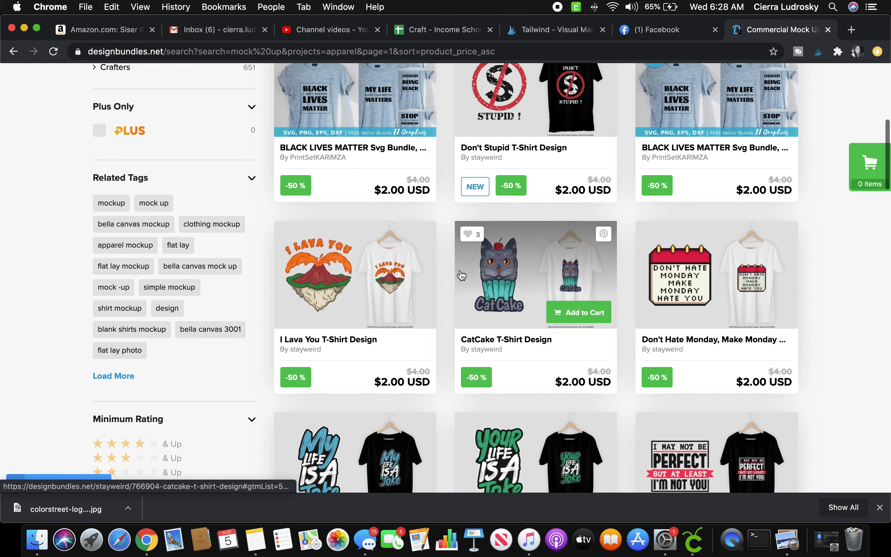
scroll(850, 323, down, 12)
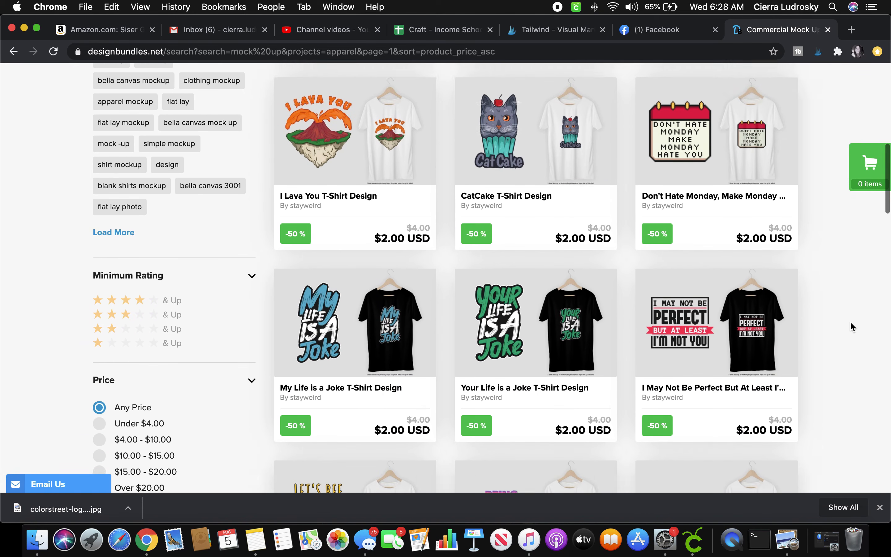
scroll(851, 324, down, 5)
scroll(850, 323, down, 4)
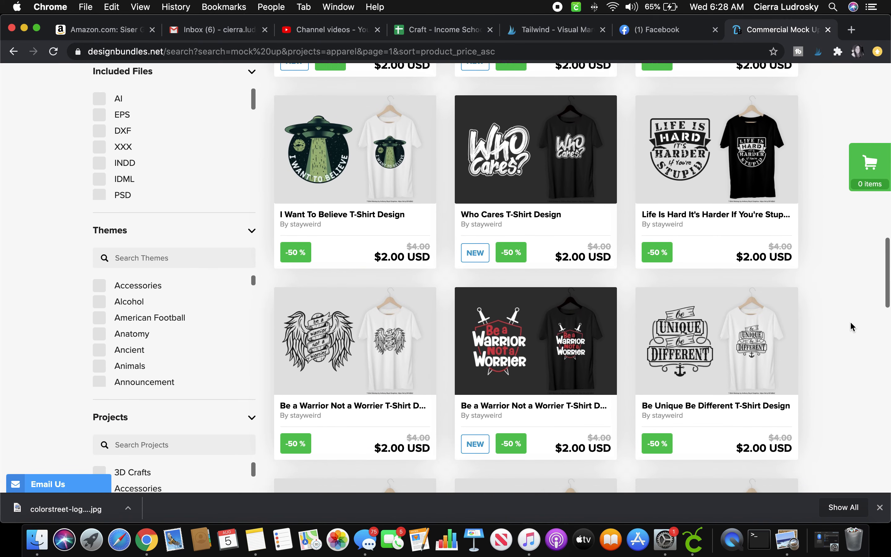
scroll(850, 321, down, 1)
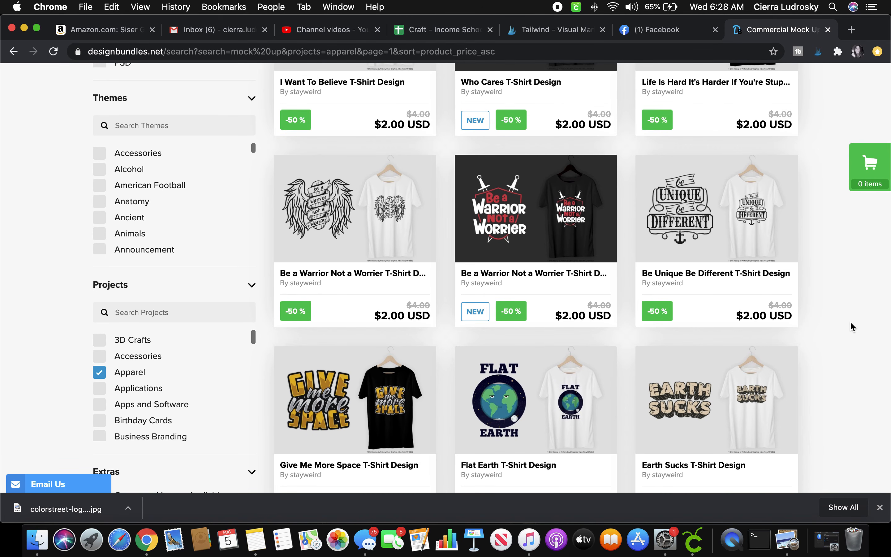
scroll(850, 321, down, 9)
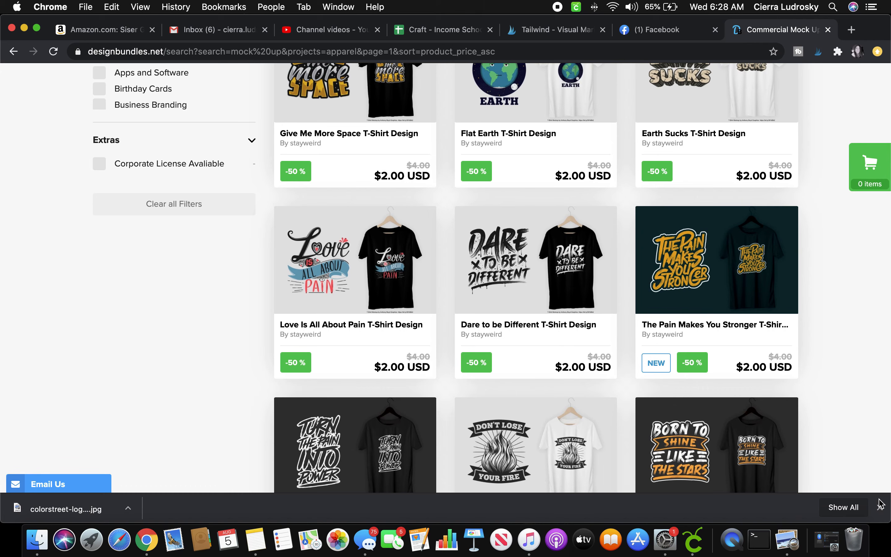
scroll(860, 420, down, 3)
scroll(805, 427, down, 6)
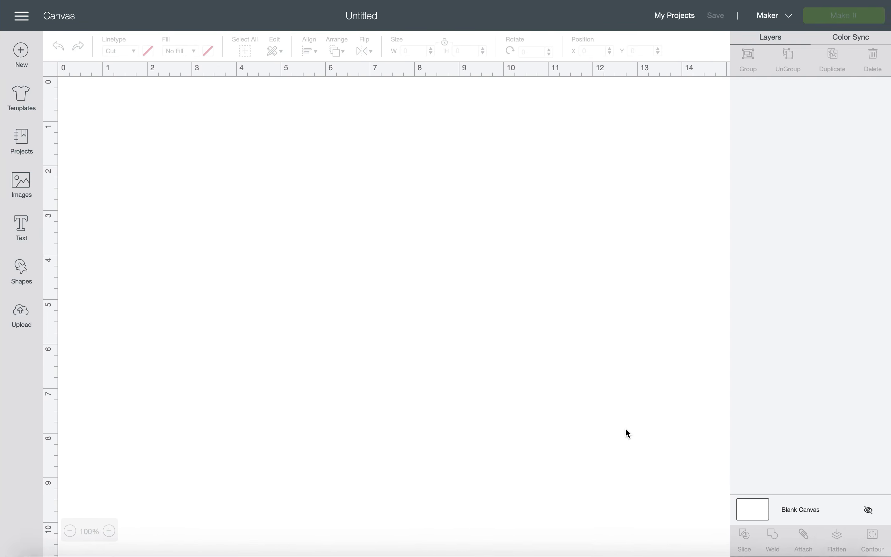
Open Design Space's Upload page, then bring Finder forward.
click(29, 328)
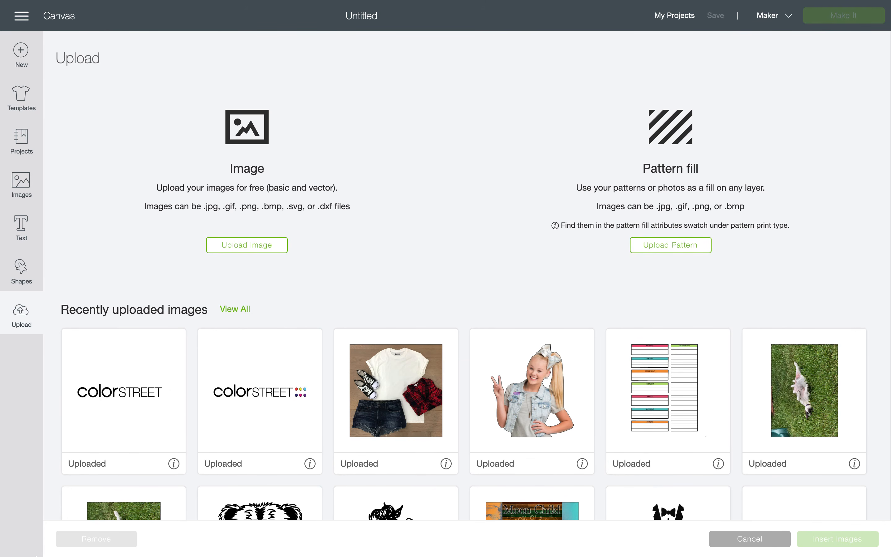
mouse_move(64, 543)
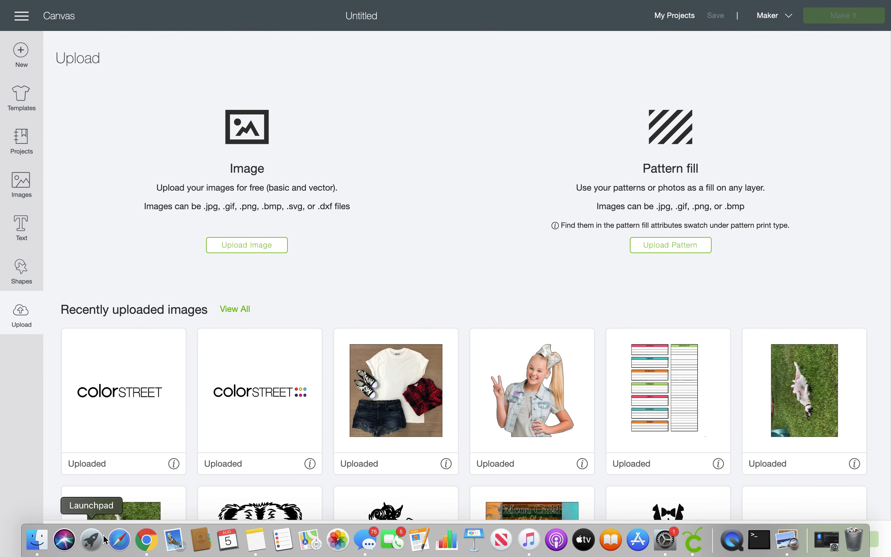
click(37, 540)
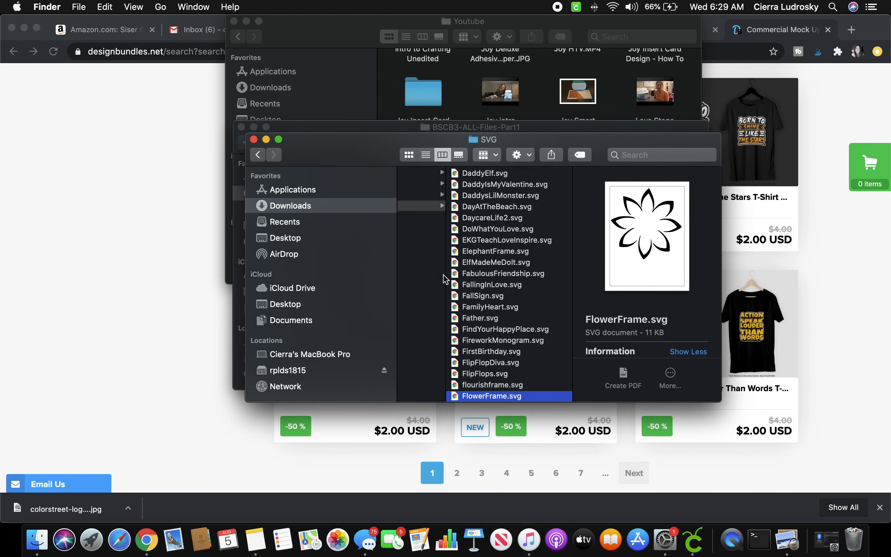
Step back through the bundle folders to BSCB3-ALL-Files-Part1 in Downloads.
click(423, 205)
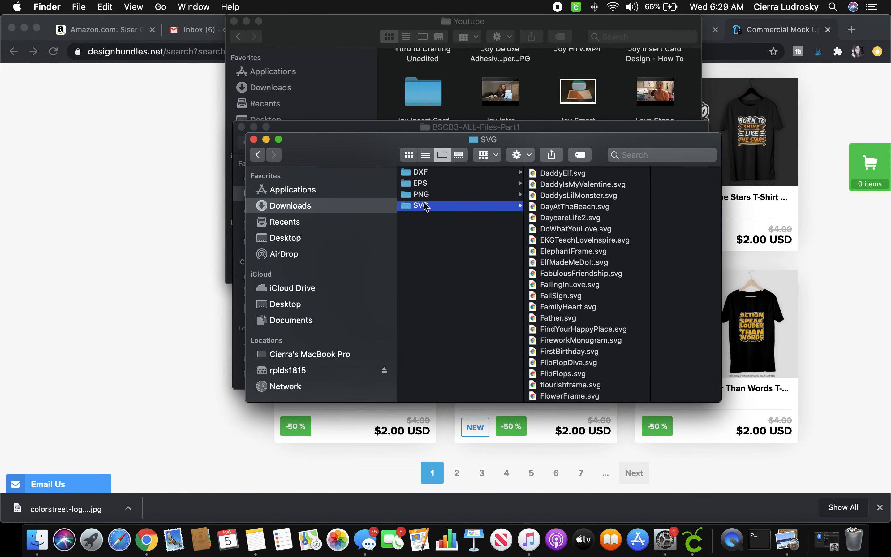
click(259, 155)
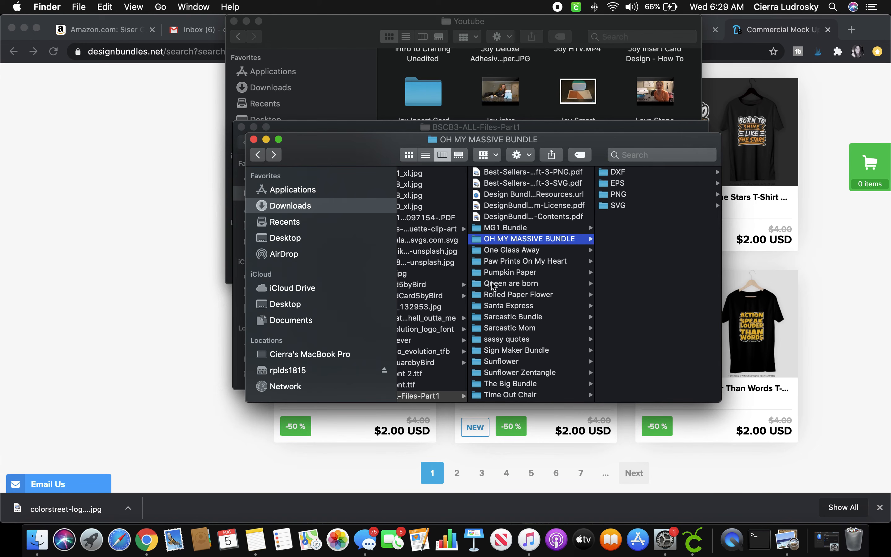
click(259, 155)
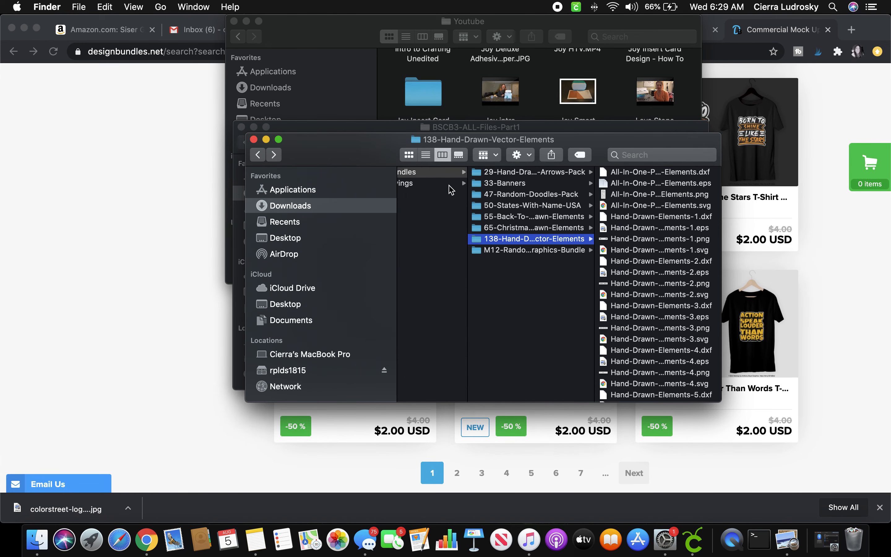
click(259, 158)
click(259, 157)
click(259, 158)
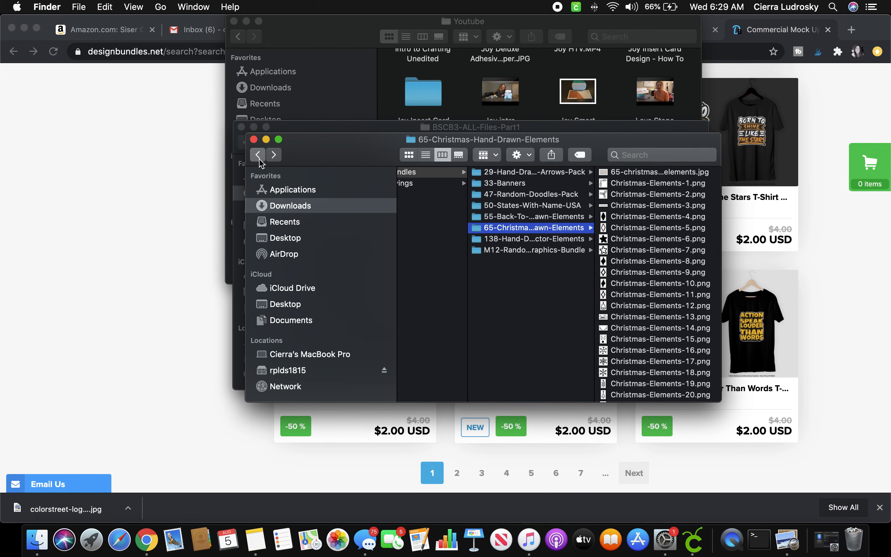
click(260, 158)
click(259, 157)
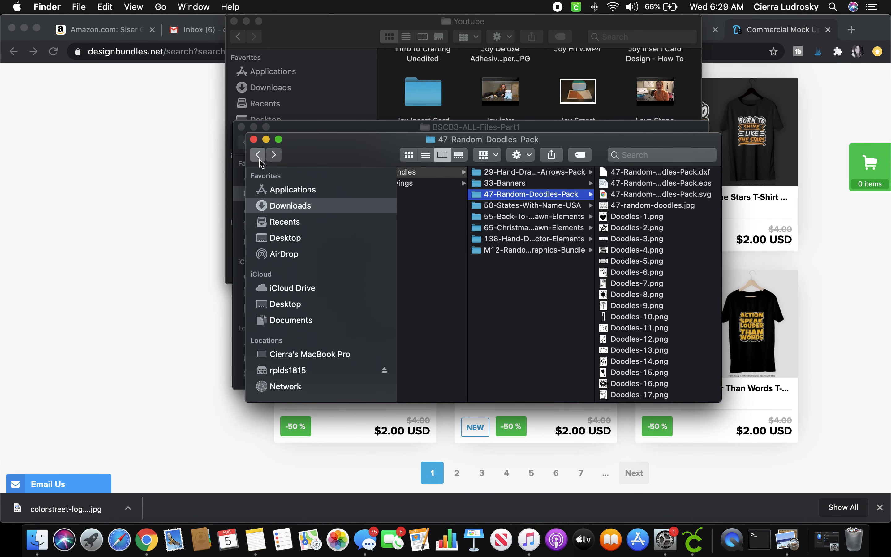
click(260, 156)
click(259, 157)
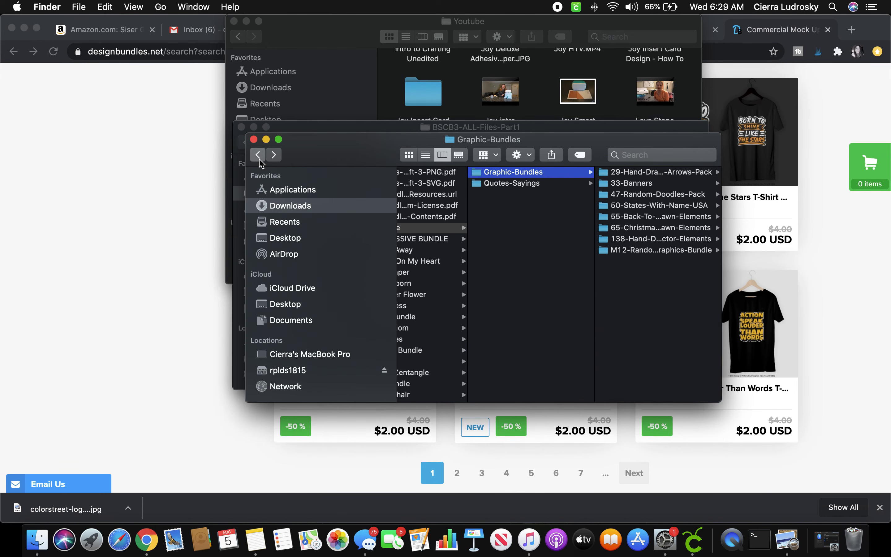
click(260, 156)
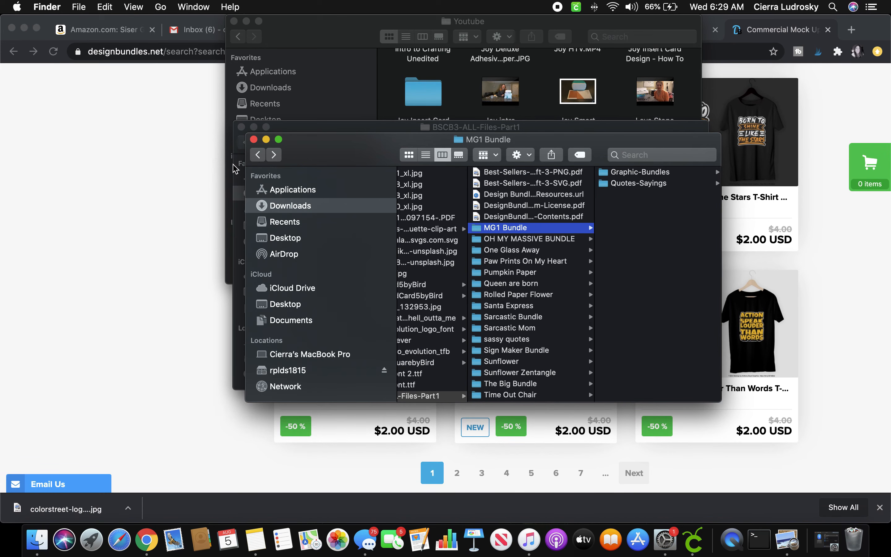
click(260, 156)
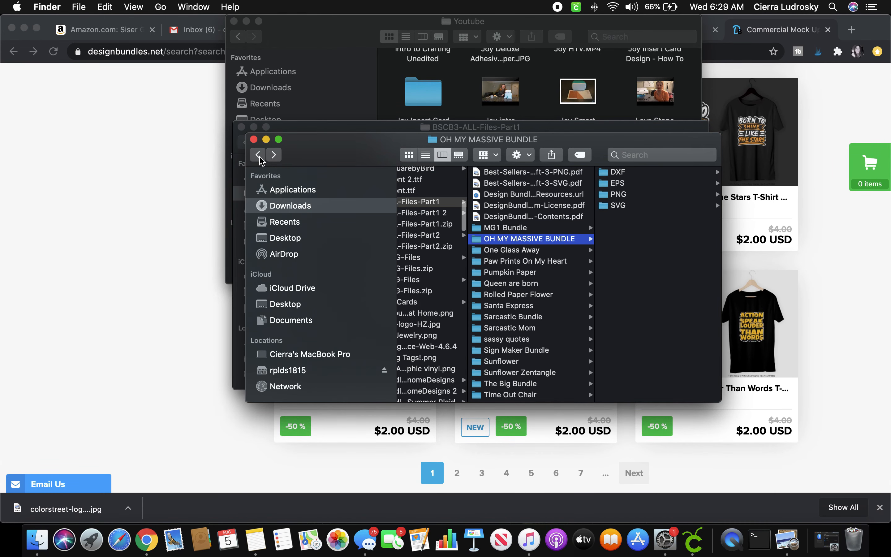
click(260, 156)
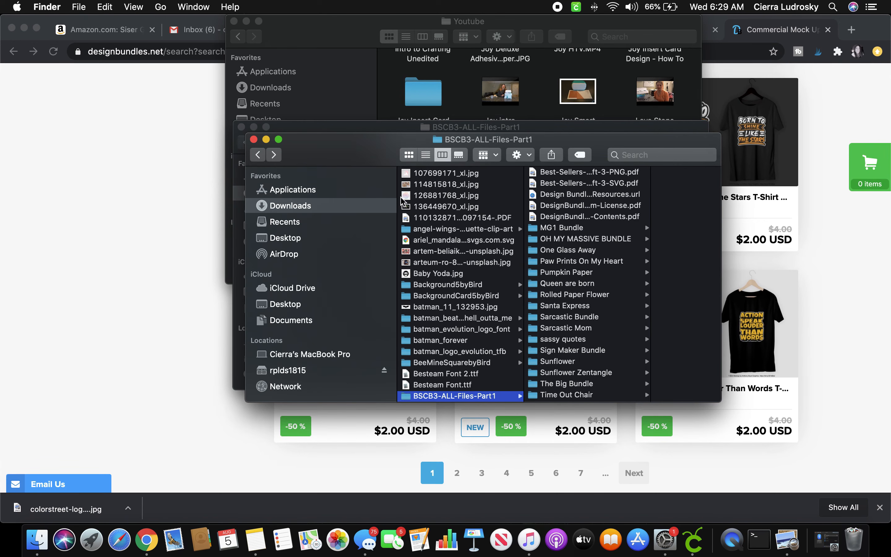
Scroll the folder list showing MG1 Bundle and OH MY MASSIVE BUNDLE.
scroll(437, 284, down, 2)
scroll(436, 284, down, 5)
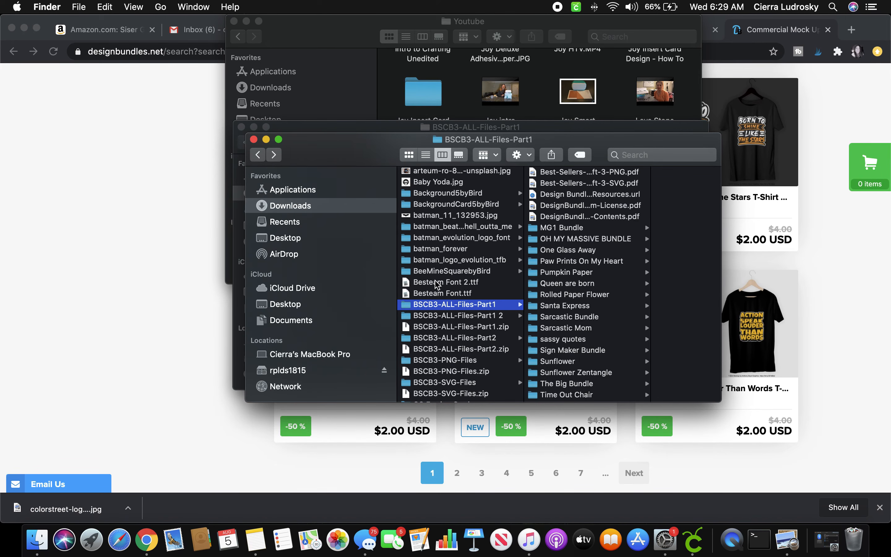
scroll(437, 285, down, 5)
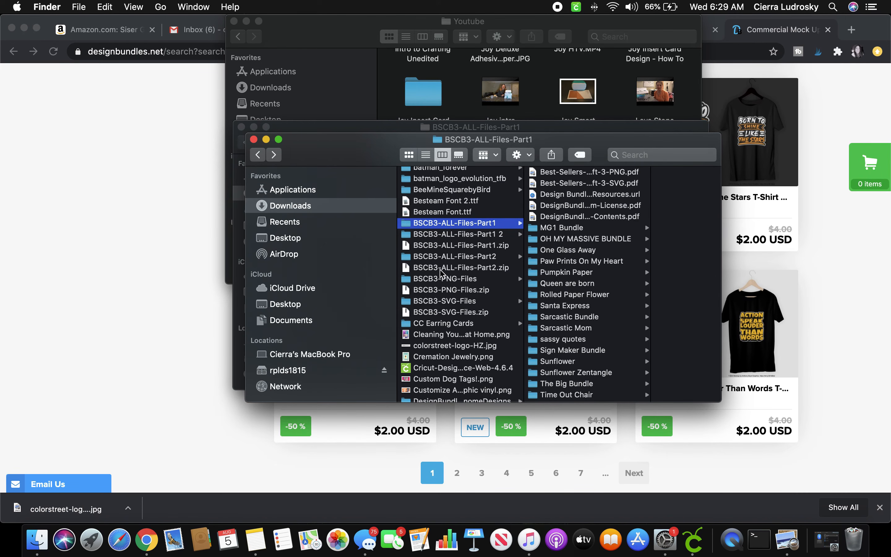
scroll(445, 313, up, 4)
scroll(445, 315, up, 10)
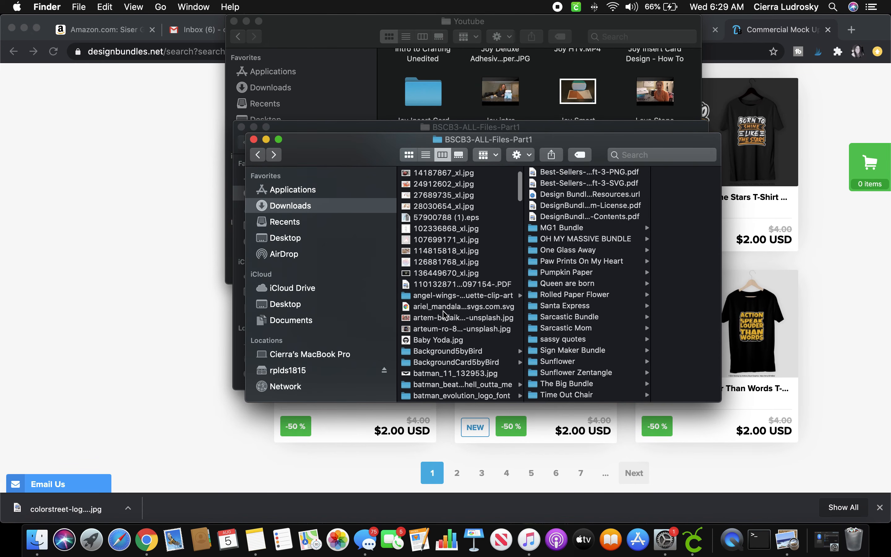
scroll(445, 315, up, 2)
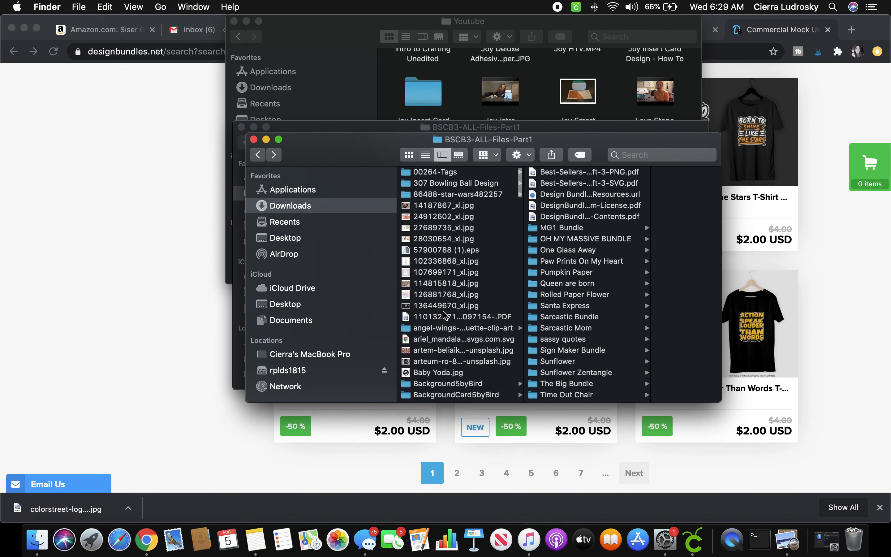
Group Downloads by Date Added and preview BURG-MOCK05.jpg in the Summer Plaid mock-up folder.
click(486, 155)
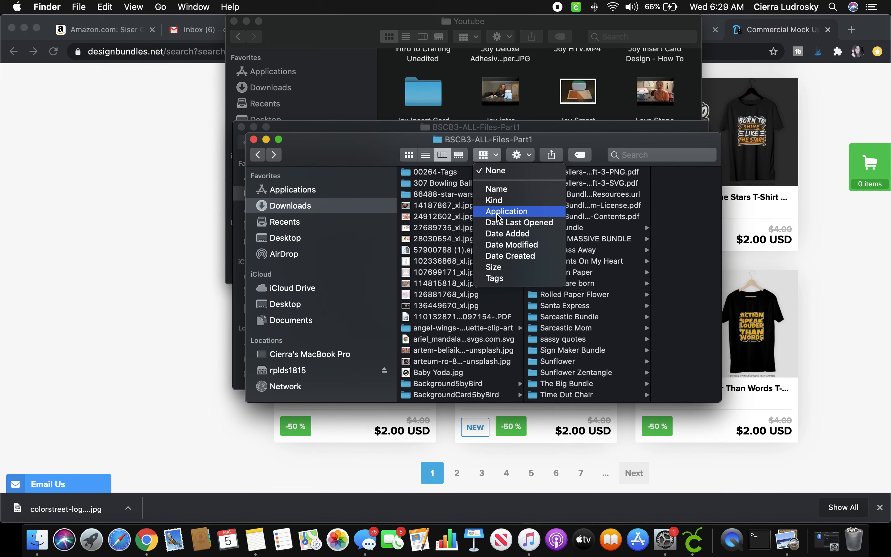
click(508, 233)
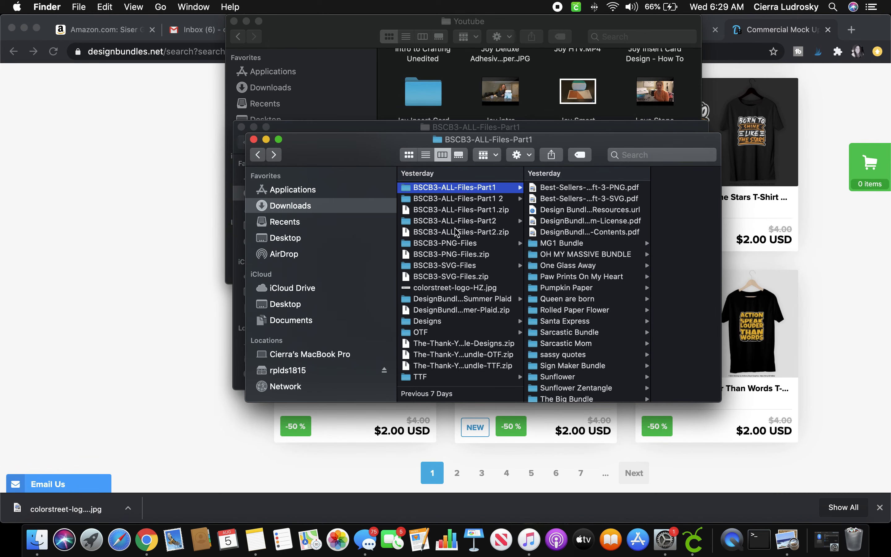
click(461, 298)
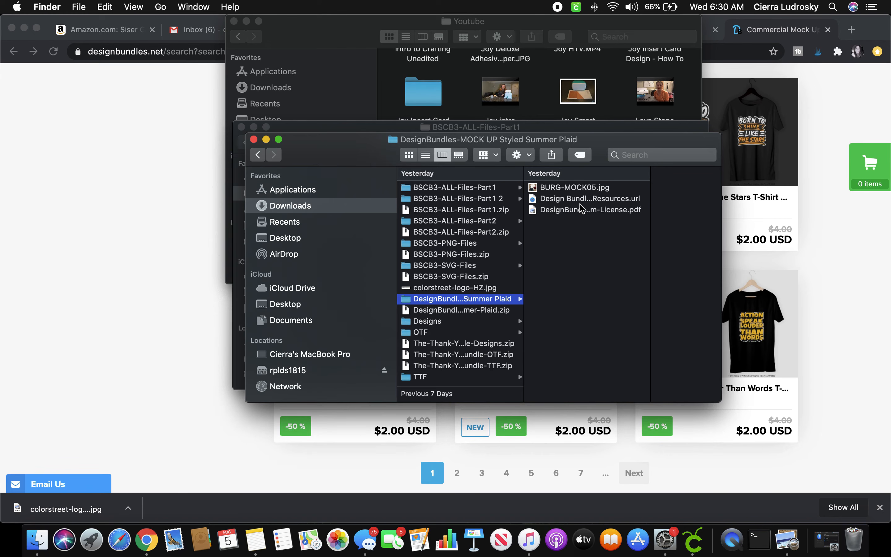
click(582, 212)
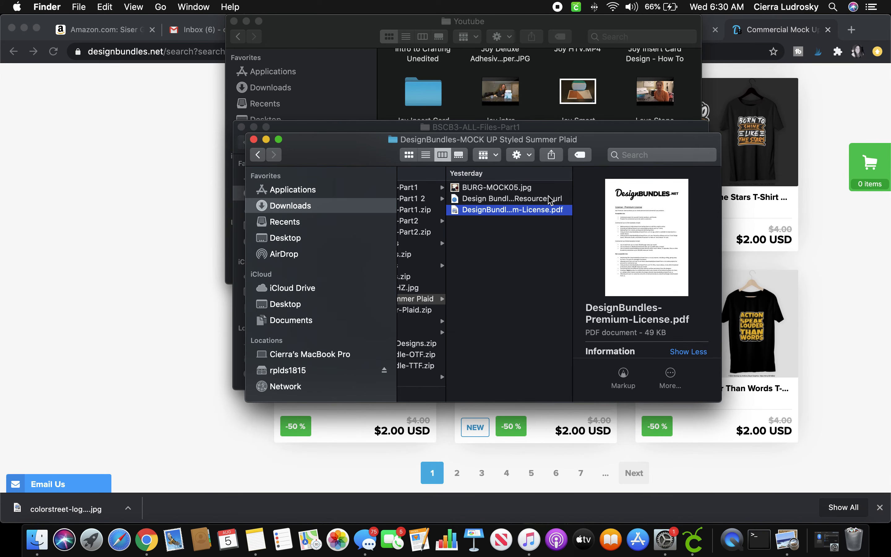
click(504, 199)
click(504, 188)
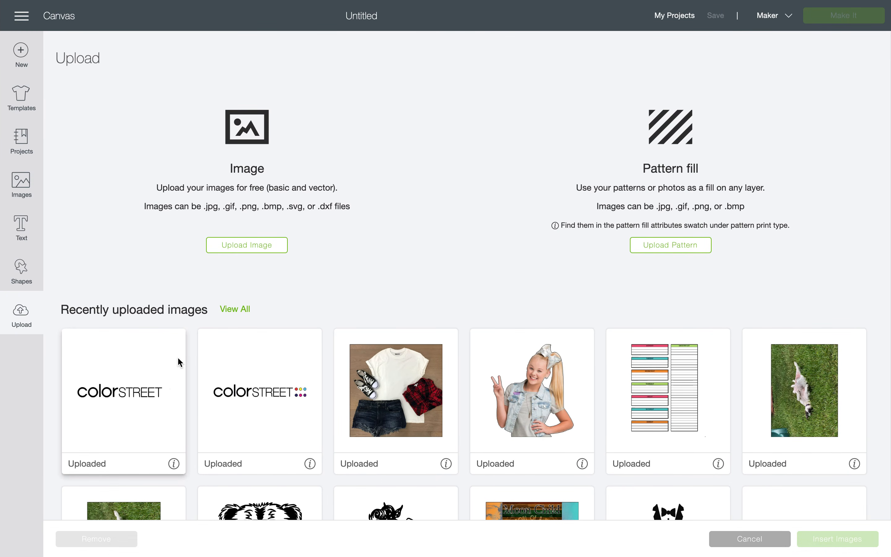
Browse to the Summer Plaid mock-up folder and load BURG-MOCK05.jpg into the uploader.
click(269, 243)
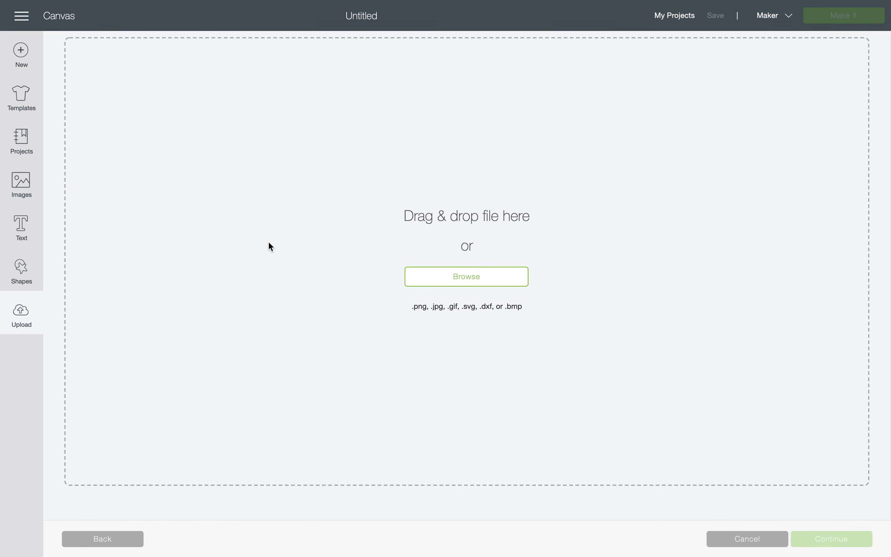
click(436, 281)
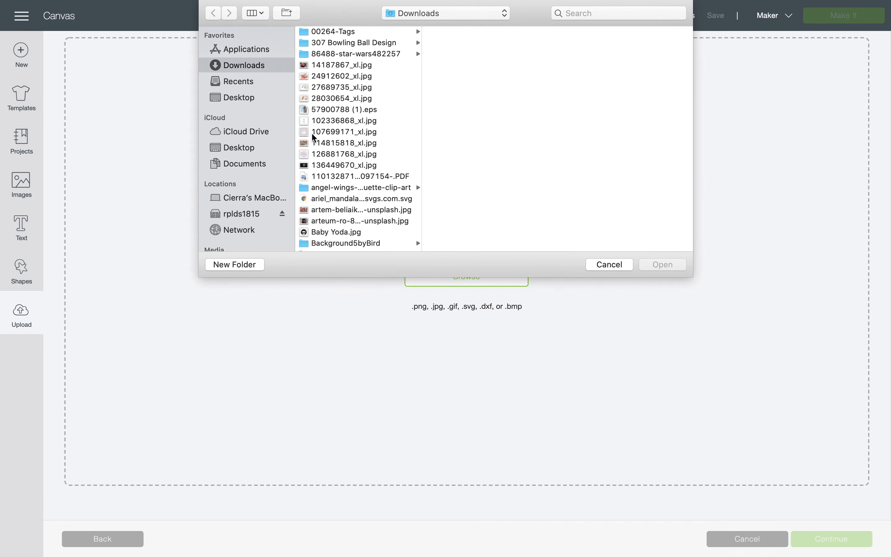
scroll(359, 74, down, 5)
scroll(360, 70, down, 9)
scroll(359, 69, up, 4)
scroll(359, 69, down, 2)
scroll(360, 70, down, 3)
click(369, 151)
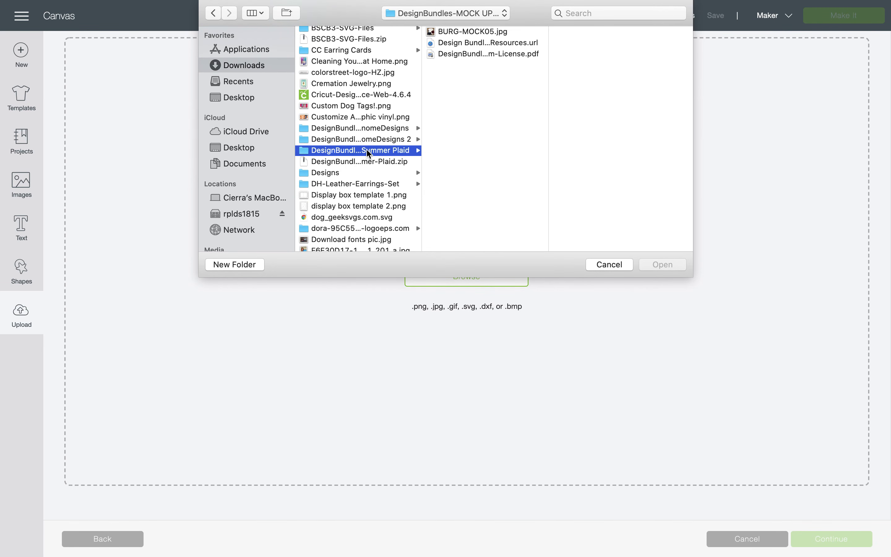
click(525, 30)
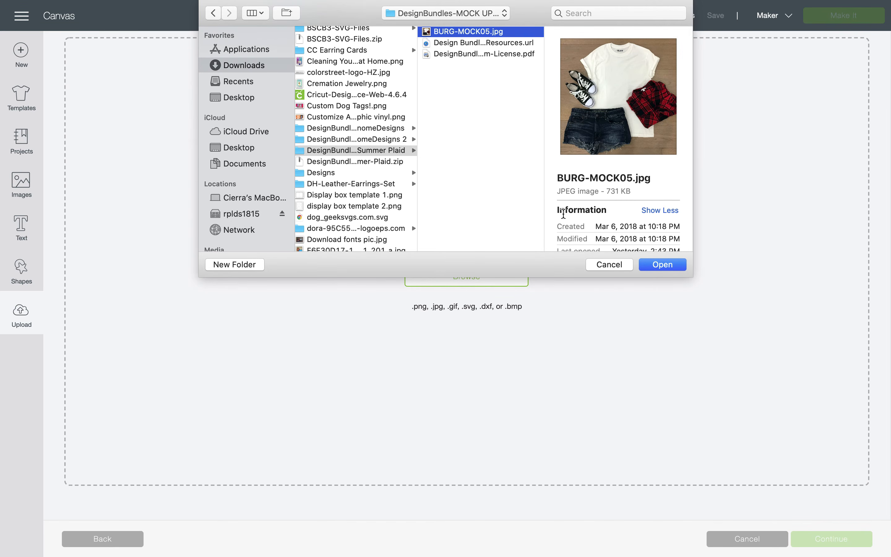
click(655, 264)
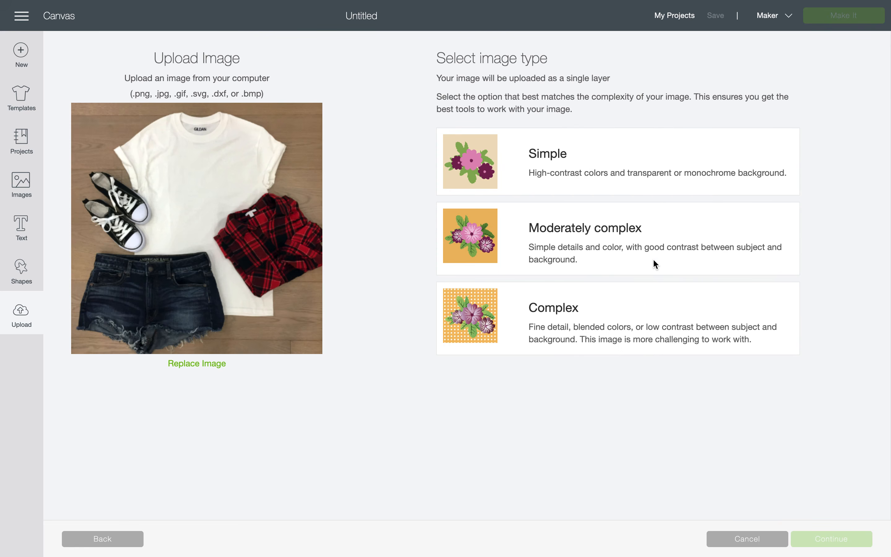
Set BURG-MOCK05 as a Complex image, zoom out to check it, and continue without erasing.
click(631, 325)
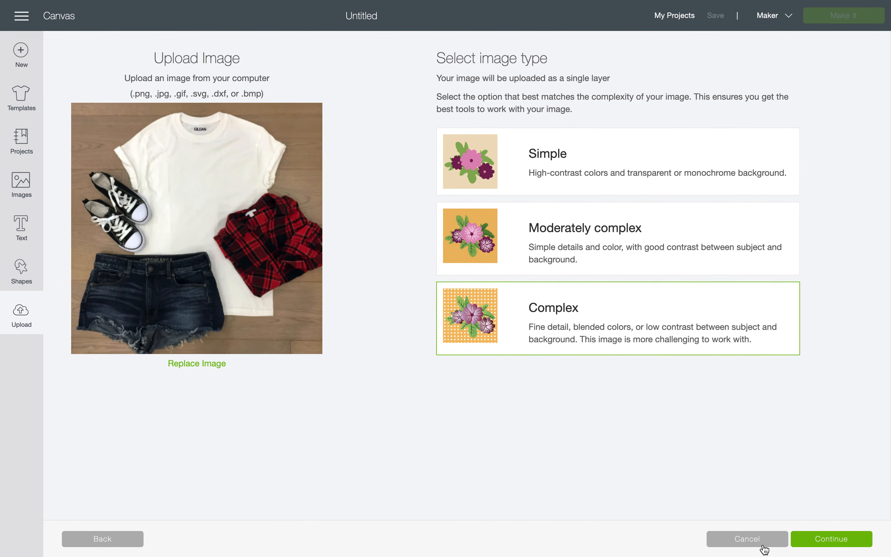
click(802, 538)
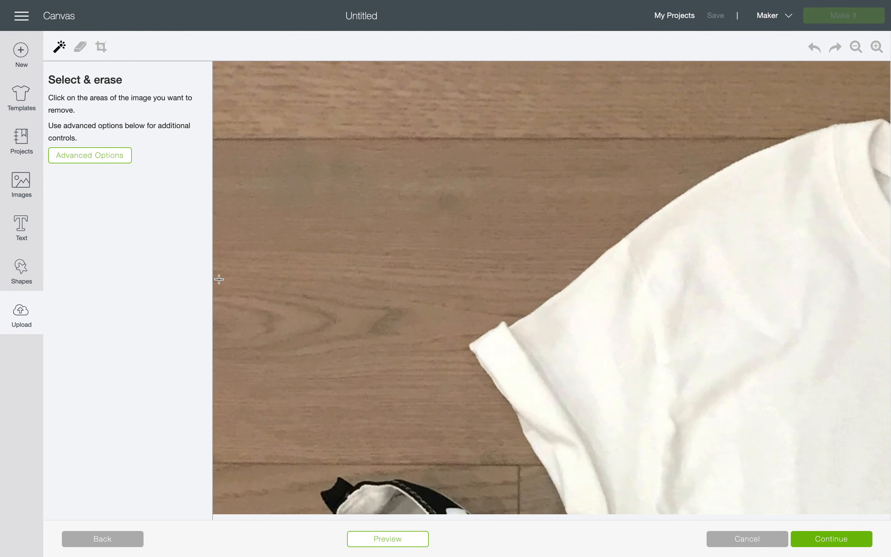
click(124, 545)
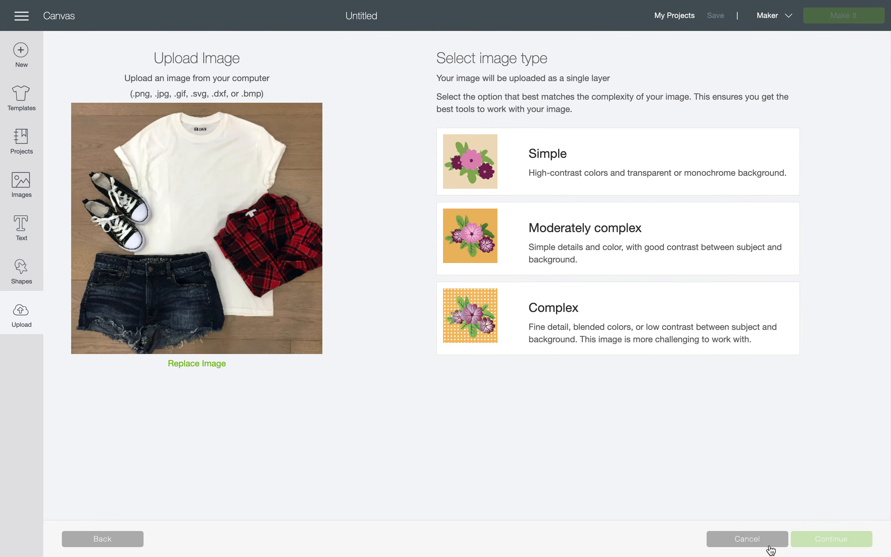
click(727, 353)
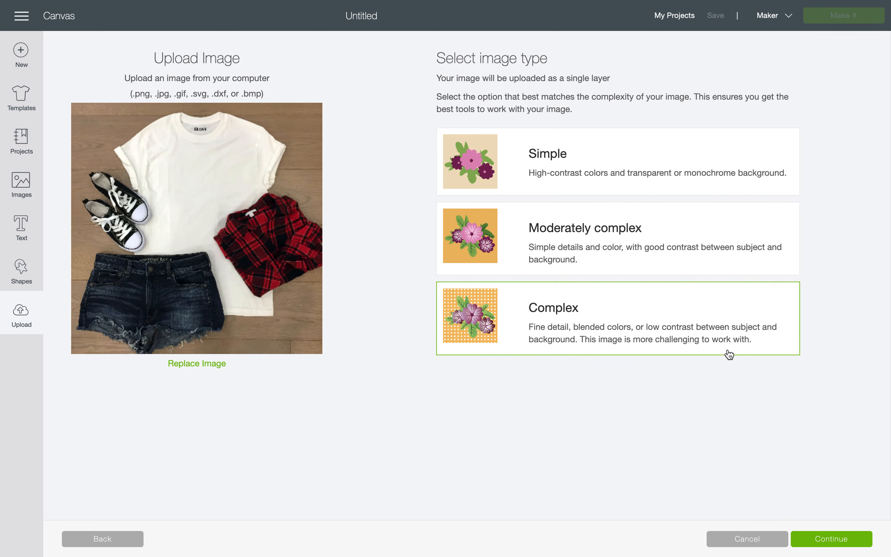
click(805, 546)
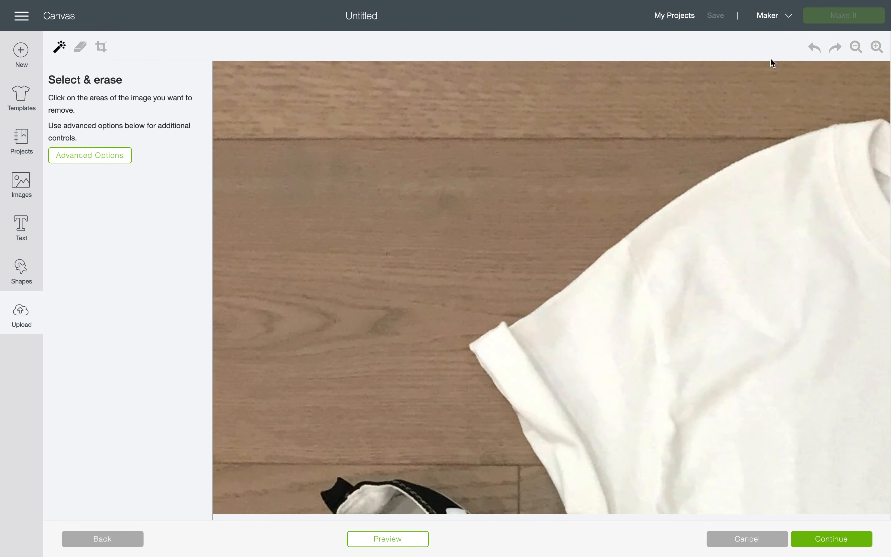
click(862, 47)
click(864, 47)
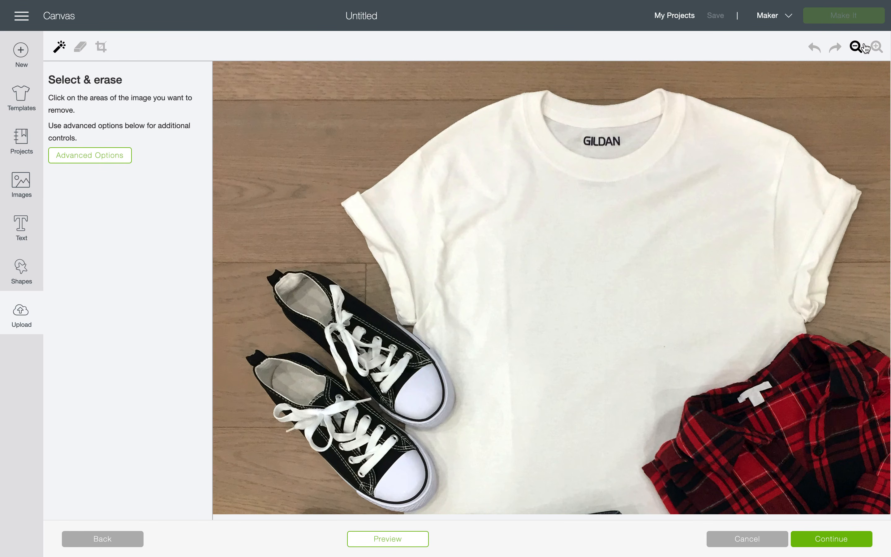
click(864, 47)
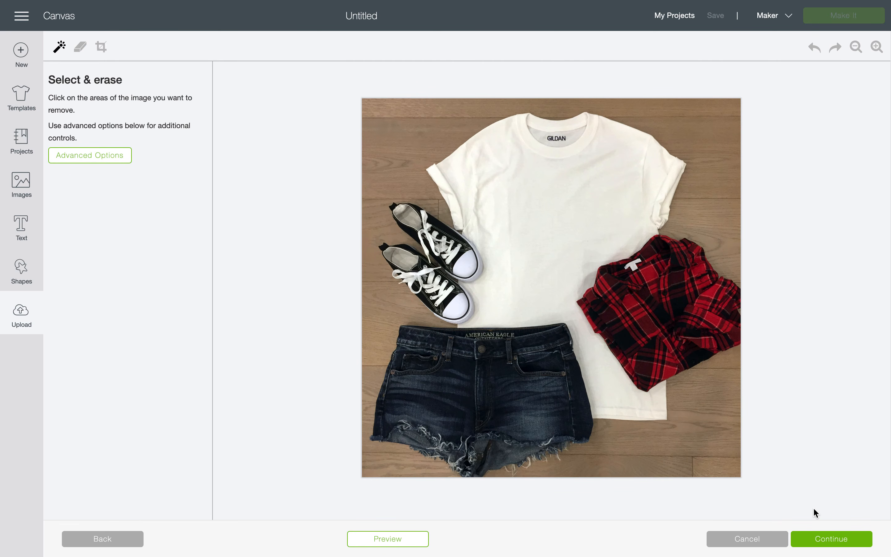
click(812, 540)
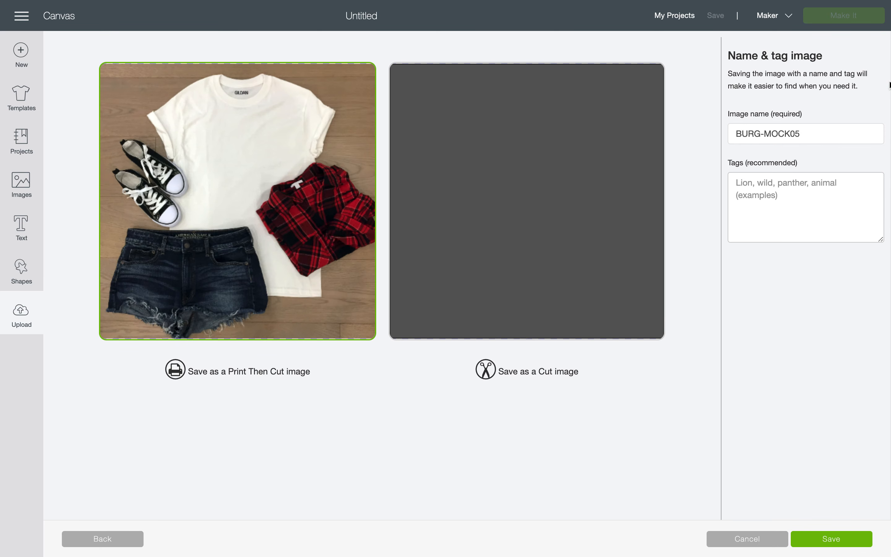
Rename the image 'Tshirt Mock Up Plaid' and save it as Print Then Cut.
click(814, 128)
double_click(814, 131)
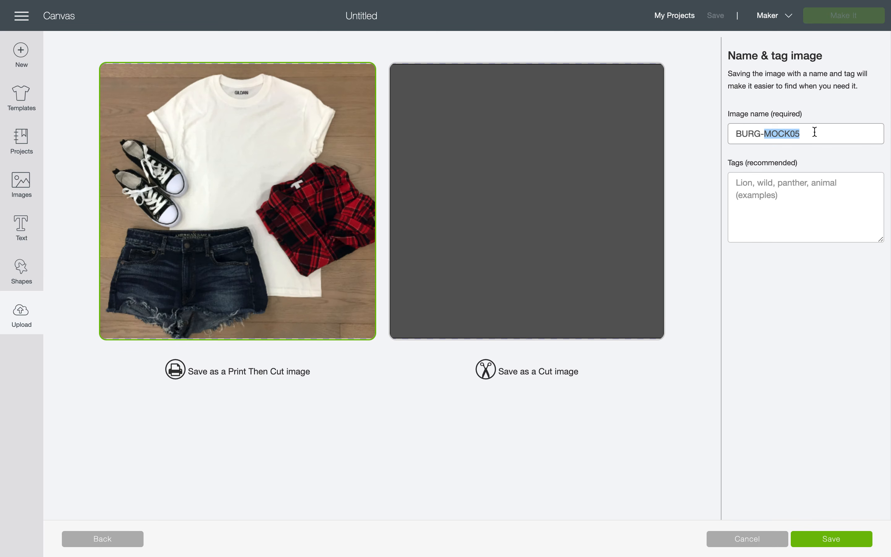
key(super+a)
text(T)
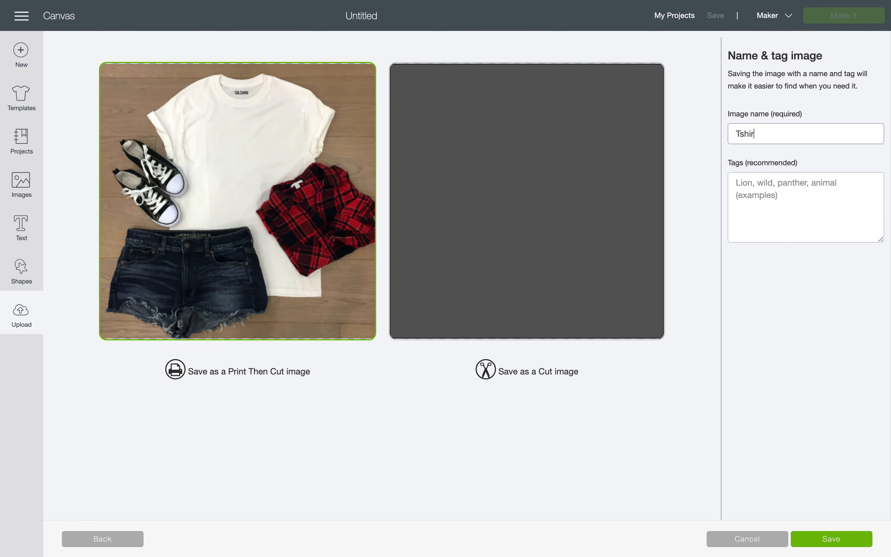
text(shirt Ma)
click(834, 540)
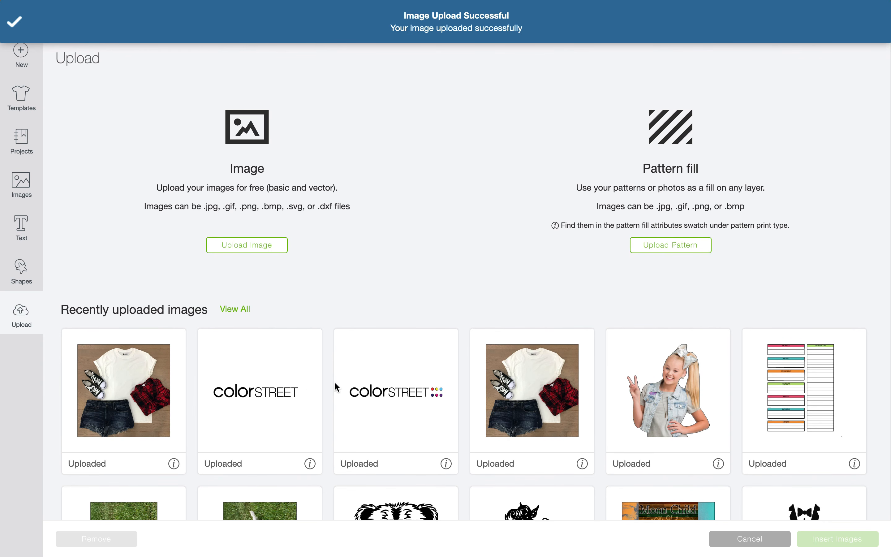
Insert the Tee Mock Up photo, move it toward the top left, and set its width to 8 inches.
click(548, 389)
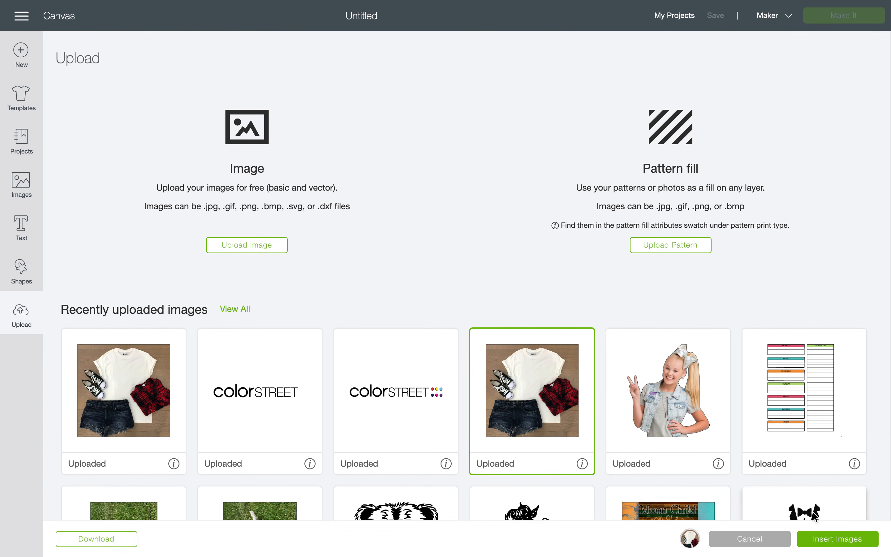
click(820, 545)
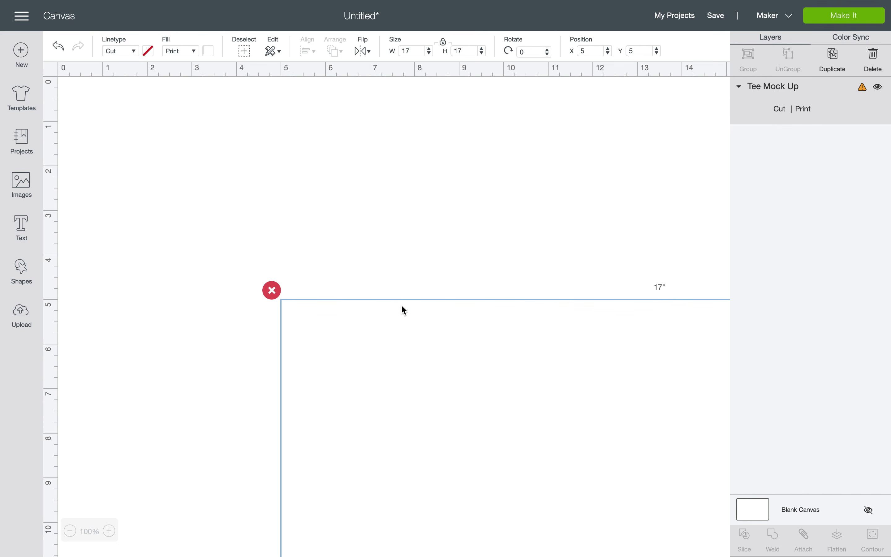
drag(411, 313, 278, 207)
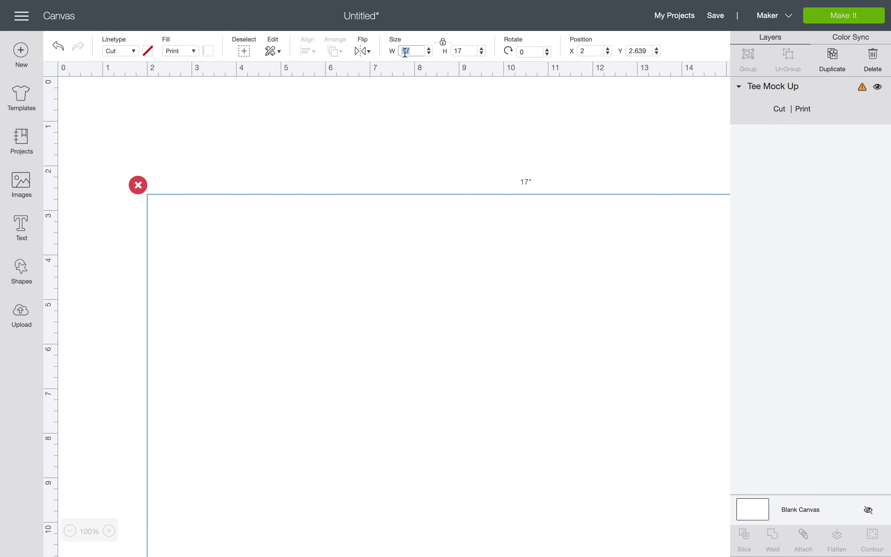
key(Return)
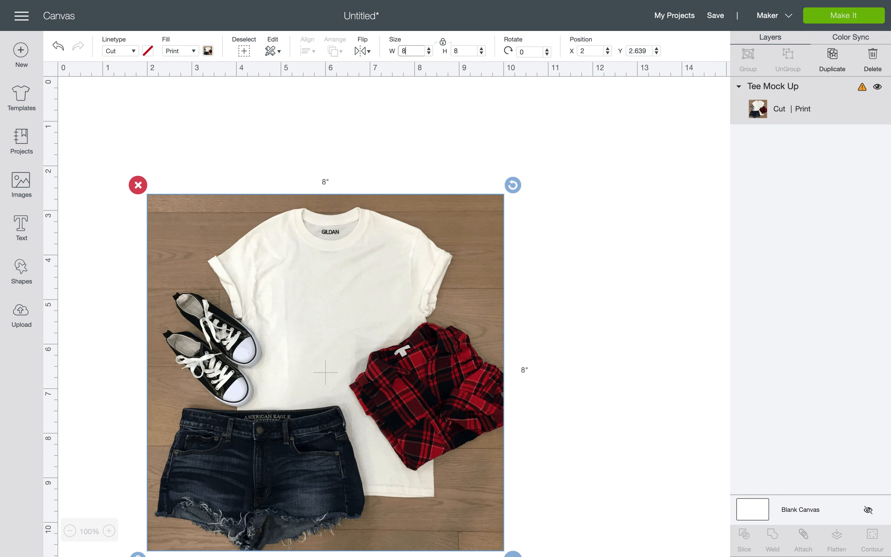
Enlarge the mock-up proportionally to 9.625 by 9.625 inches and deselect it.
drag(392, 282, 408, 224)
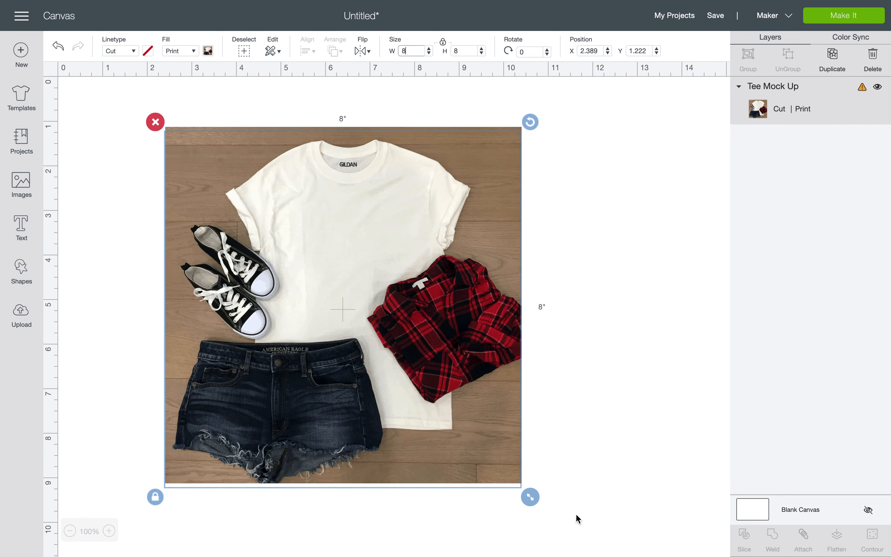
drag(531, 497, 607, 526)
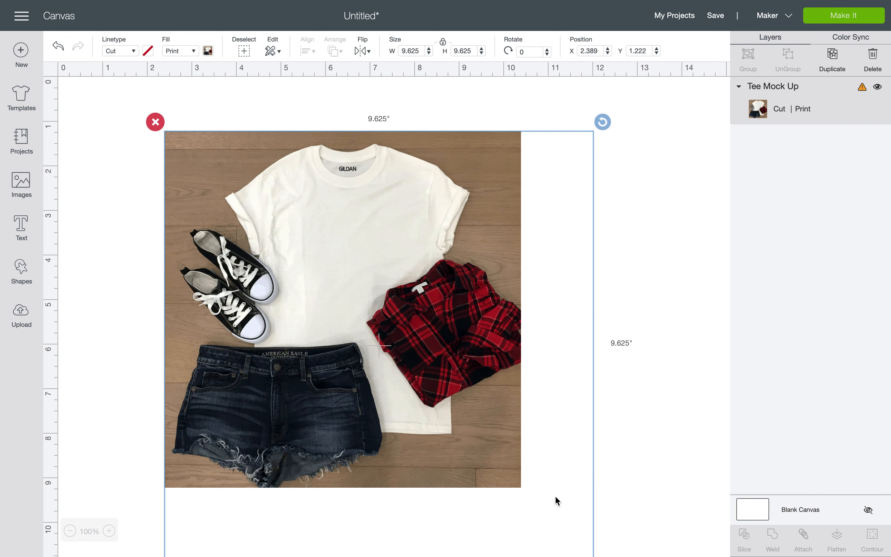
click(630, 344)
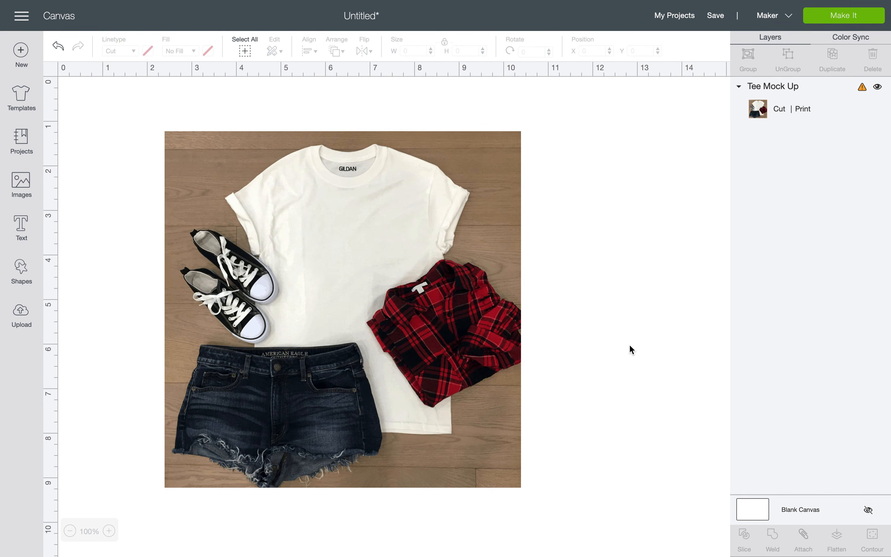
click(490, 350)
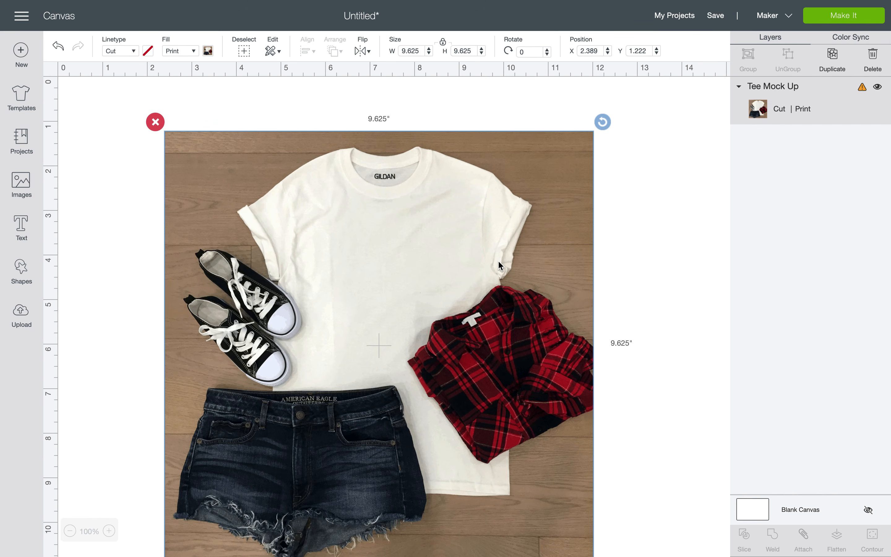
scroll(499, 265, down, 2)
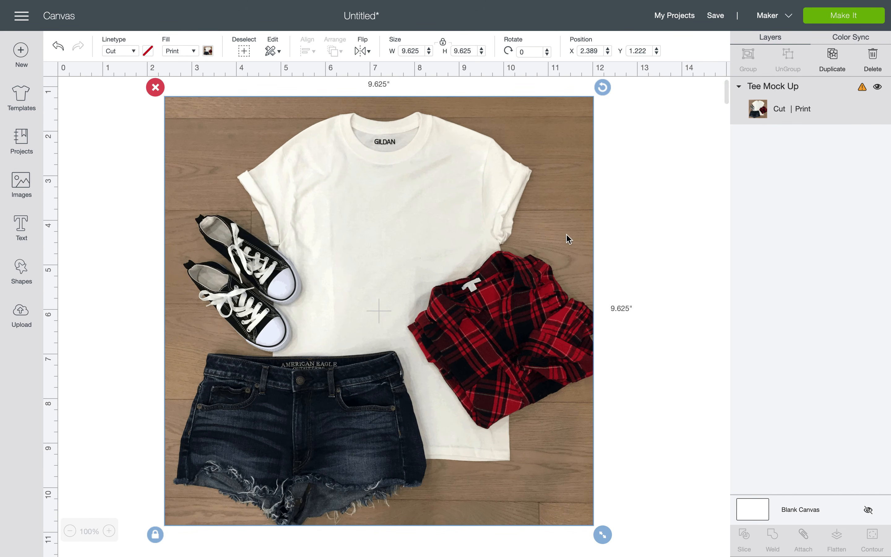
click(682, 199)
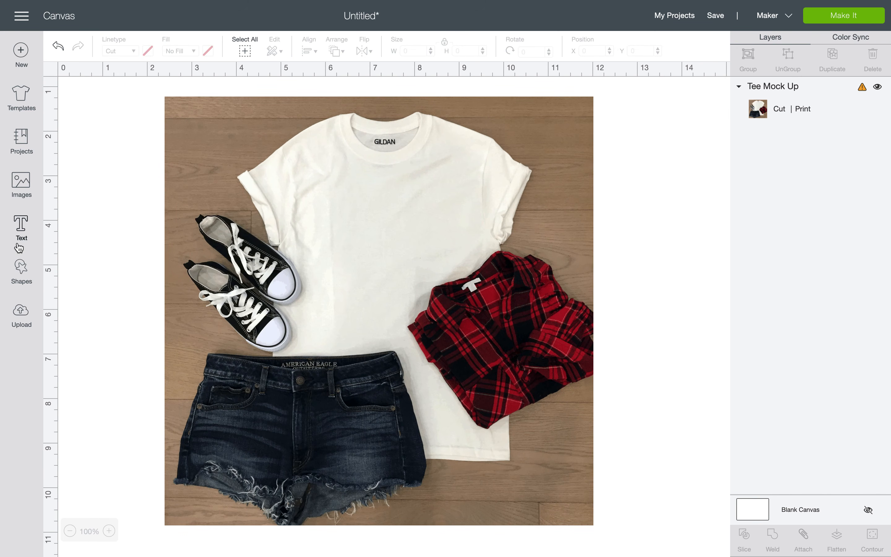
In the Cricut image library, pick the Sunshine Kisses and Summer Wishes design.
click(21, 183)
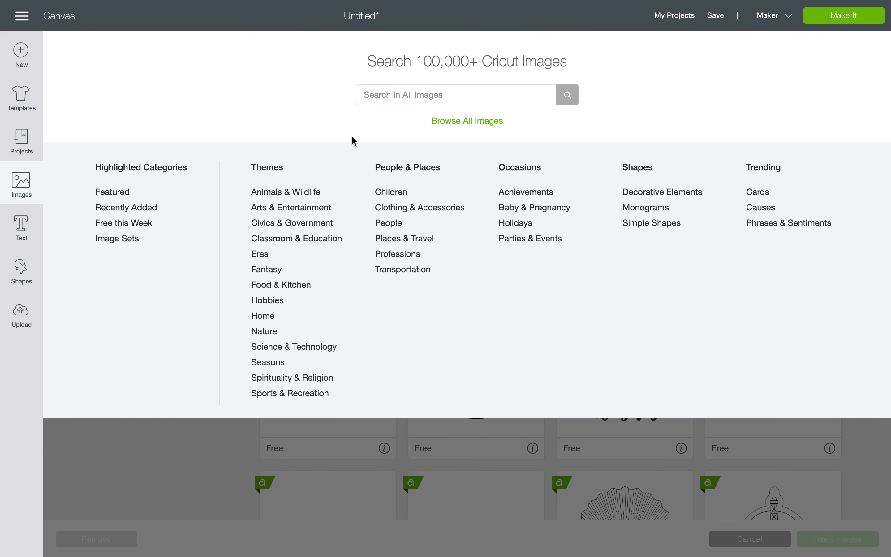
click(455, 124)
scroll(500, 285, down, 3)
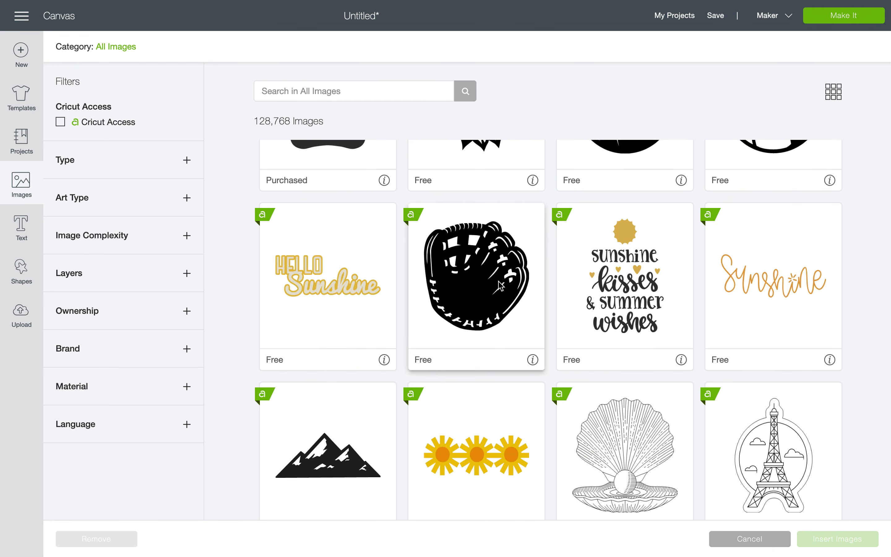
click(626, 288)
Drop the space-jar image from the picks and insert the chosen design onto the canvas.
scroll(626, 288, down, 8)
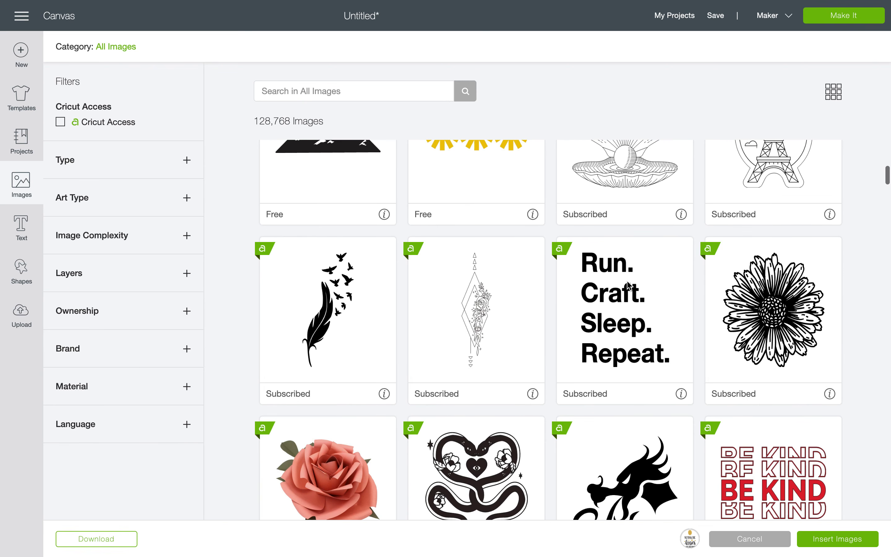
scroll(628, 284, down, 9)
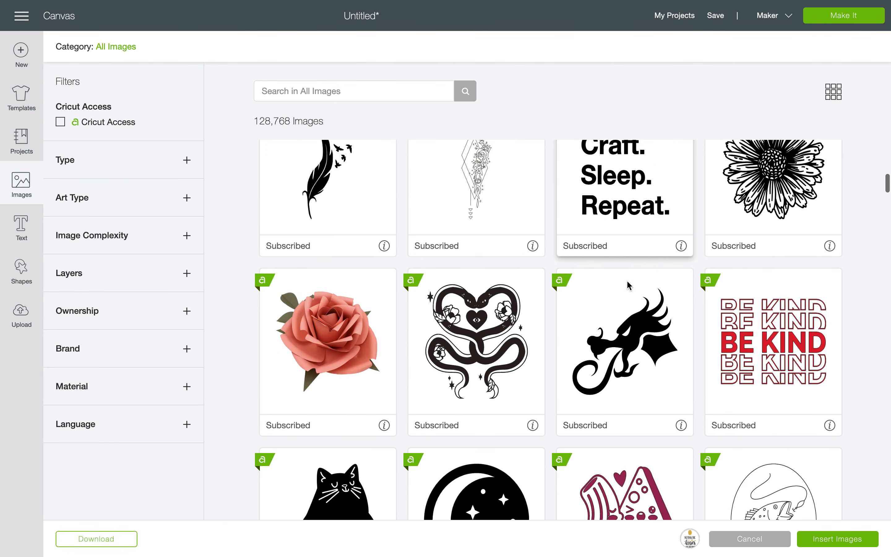
scroll(627, 280, down, 10)
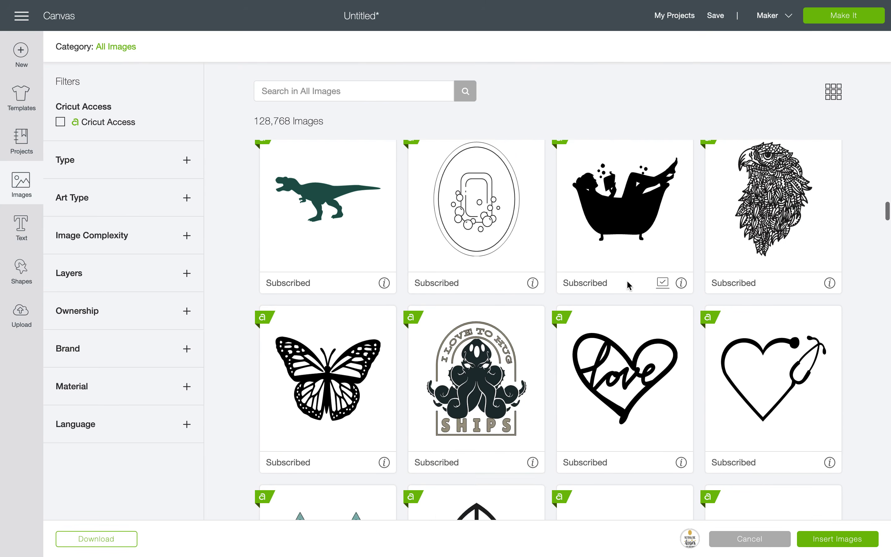
scroll(628, 284, down, 1)
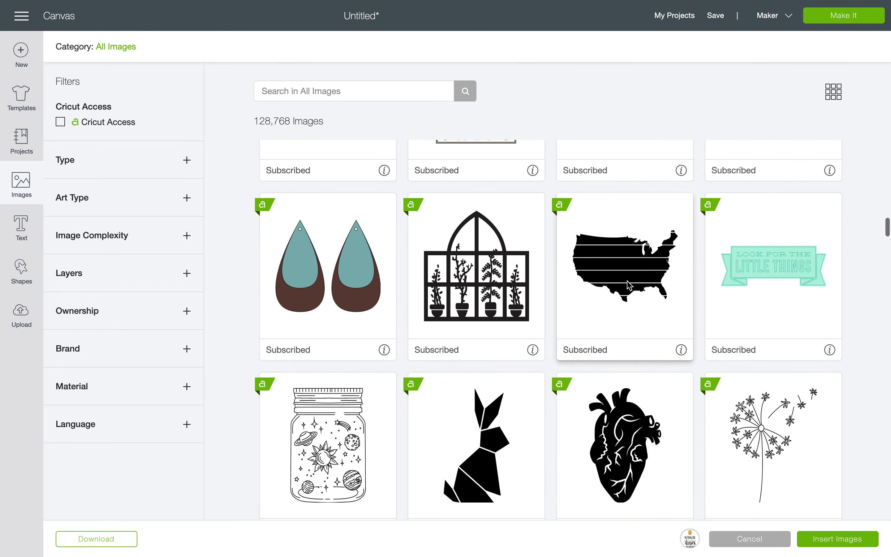
scroll(628, 284, down, 4)
scroll(628, 284, down, 2)
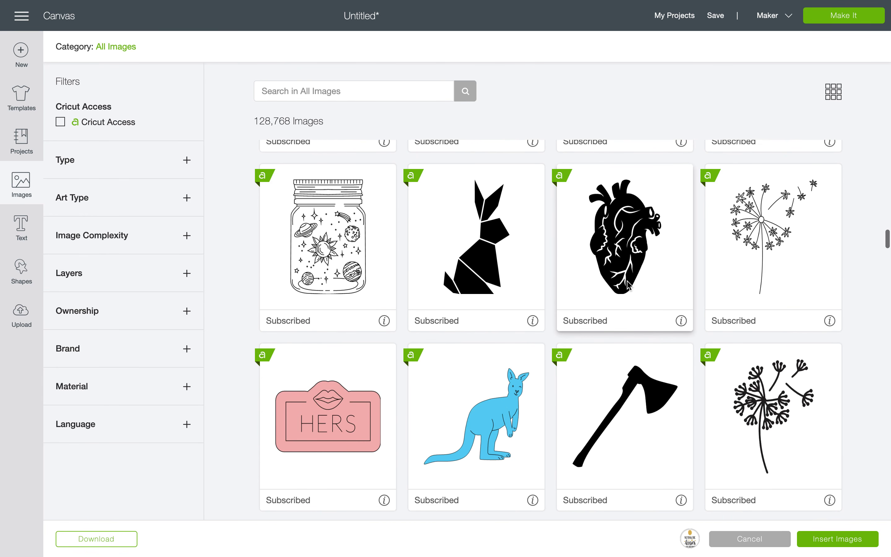
click(346, 307)
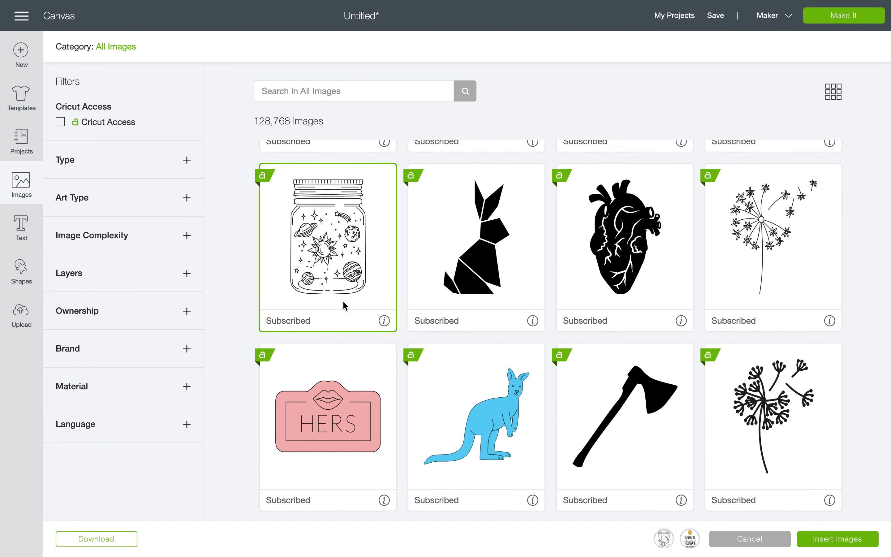
click(690, 540)
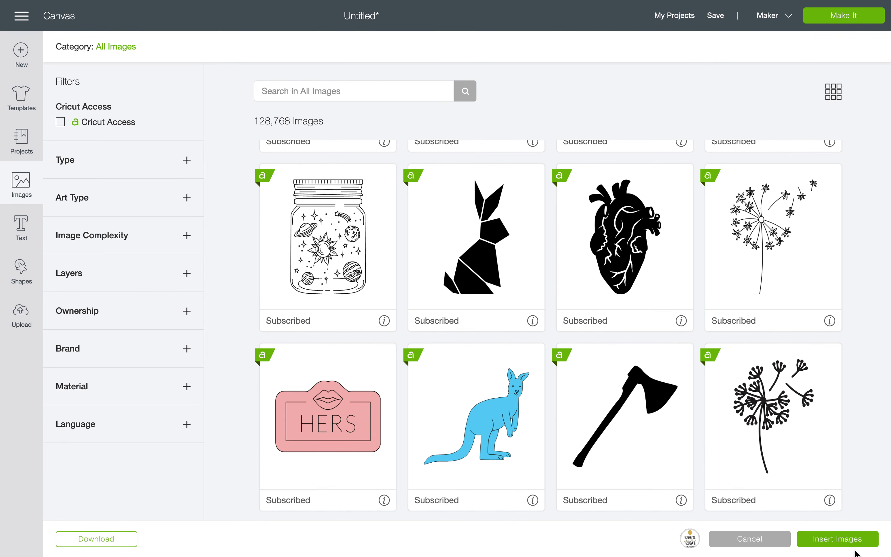
click(853, 540)
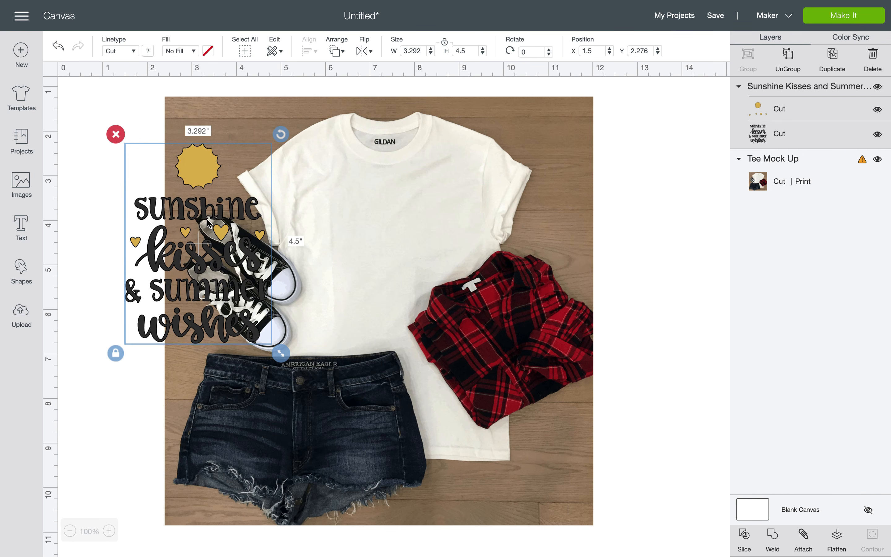
Move the Sunshine Kisses design onto the tee and arrange it in front of the photo.
drag(299, 210, 418, 191)
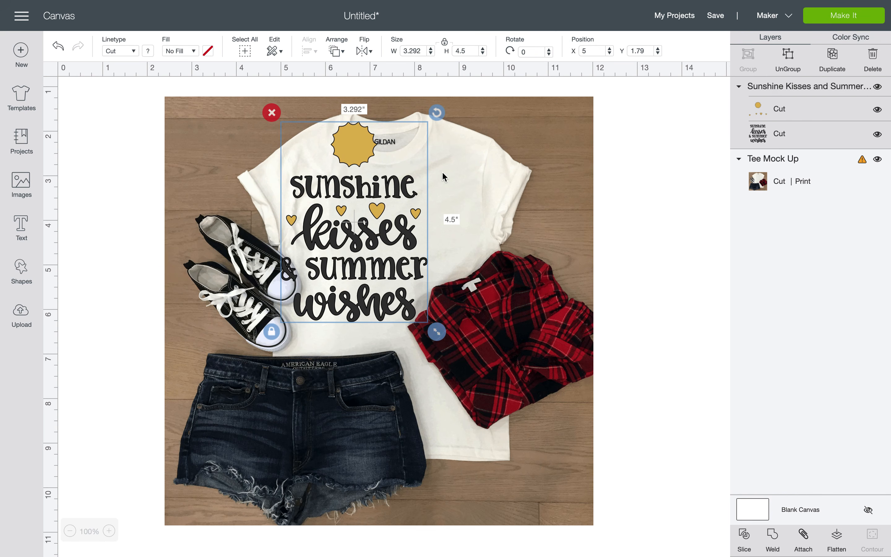
drag(405, 159, 492, 177)
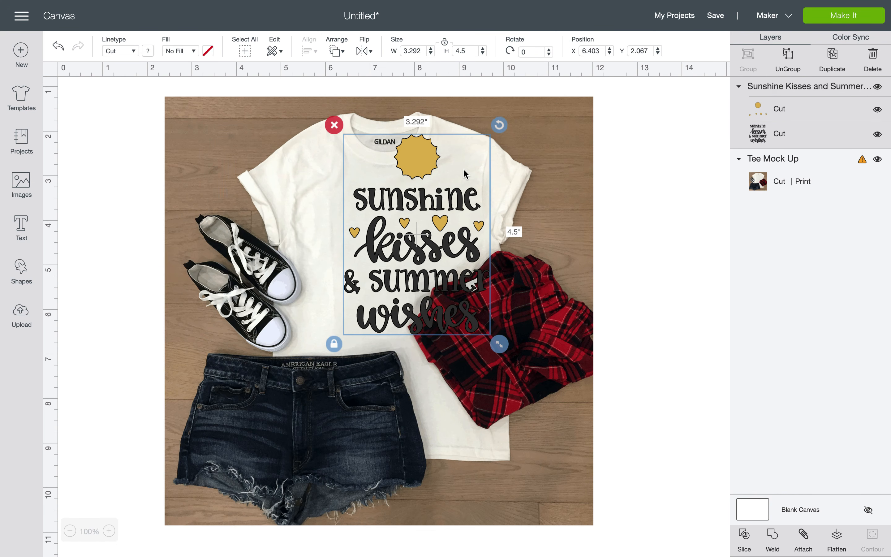
click(336, 51)
click(364, 73)
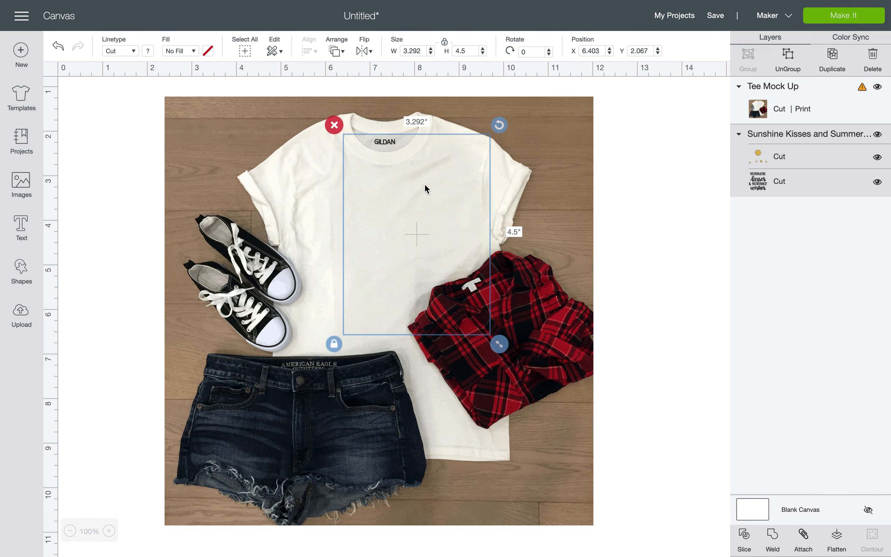
click(341, 51)
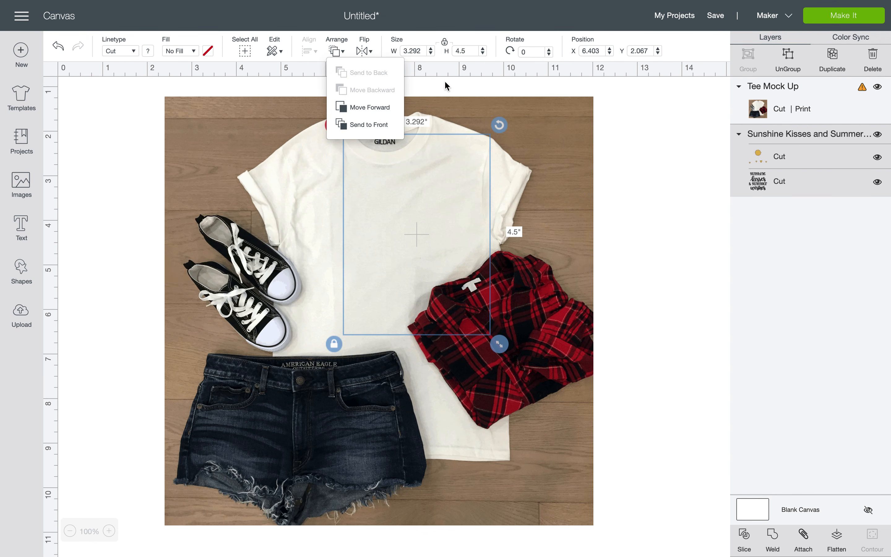
click(385, 124)
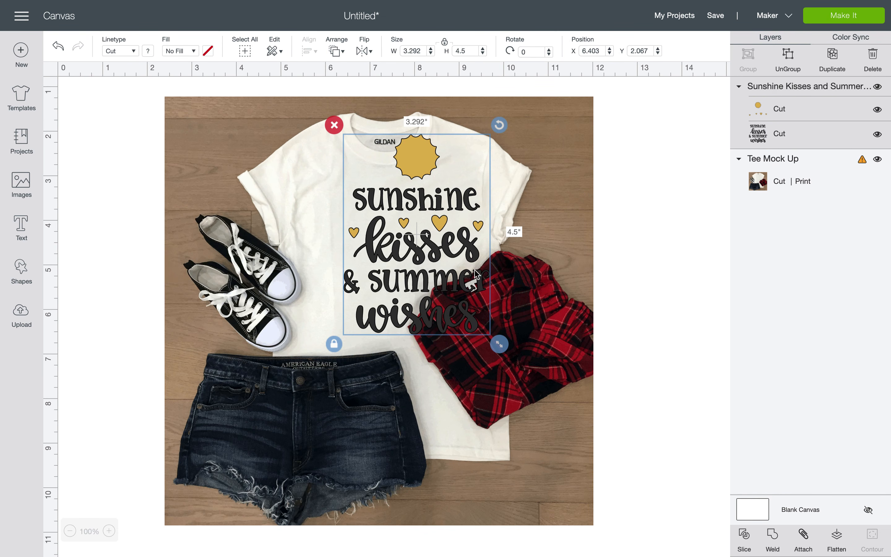
Resize the design to about 2.114 by 2.889 inches and position it on the chest.
drag(499, 344, 398, 254)
drag(395, 177, 391, 218)
drag(432, 300, 445, 320)
click(484, 290)
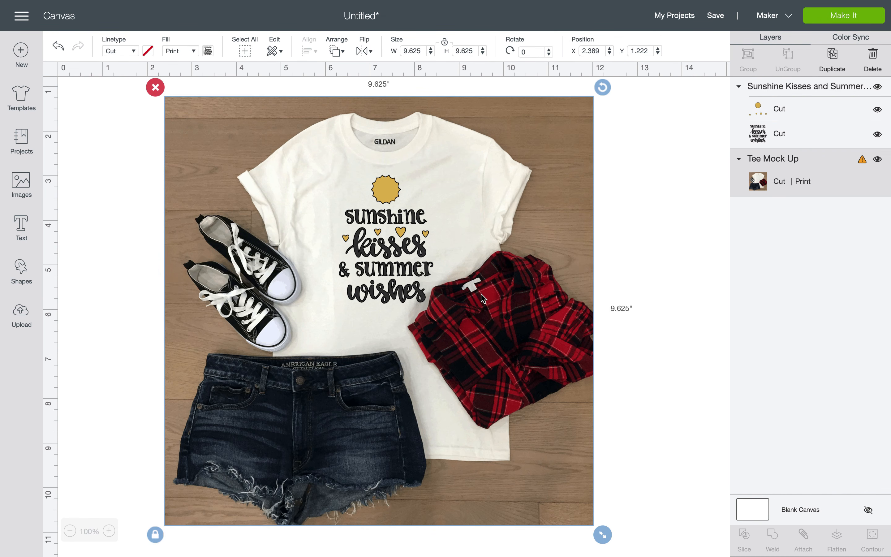
drag(383, 272, 384, 278)
drag(410, 227, 409, 228)
click(498, 164)
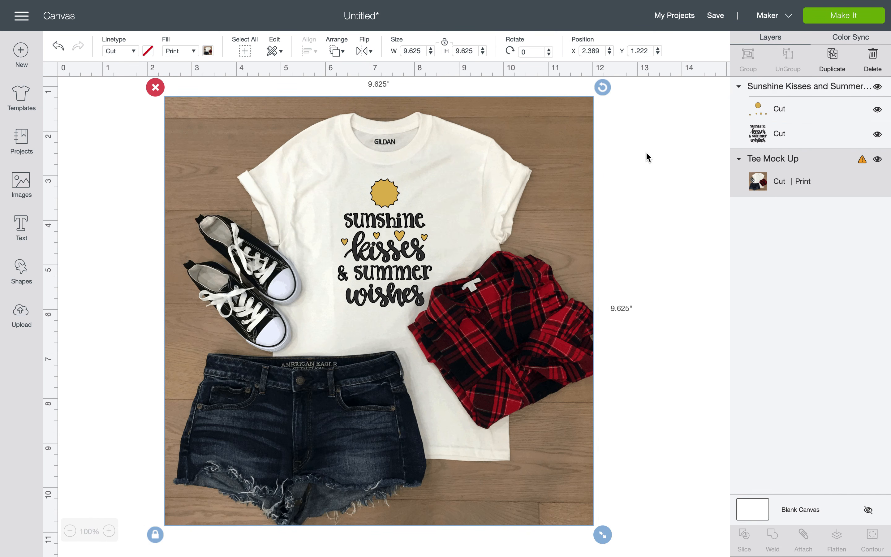
click(658, 157)
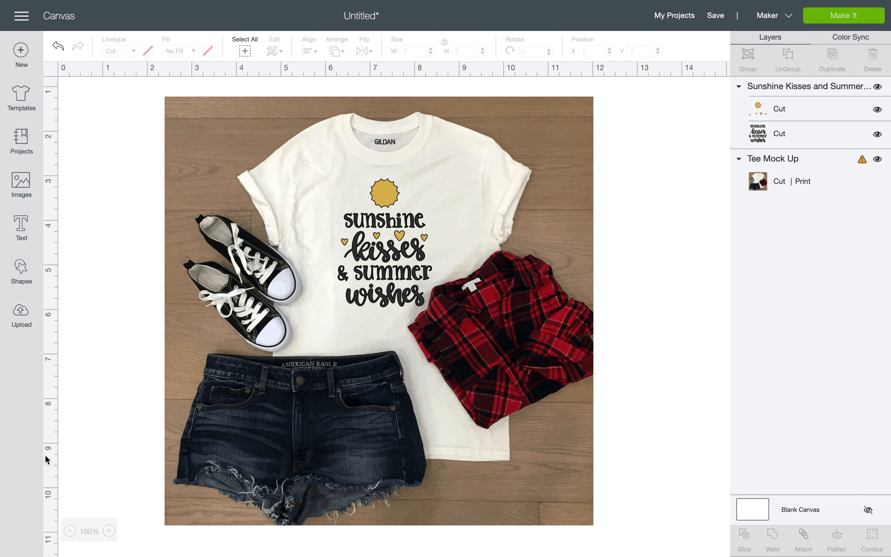
Launch Screenshot from Launchpad's Other folder, then bring up the Finder windows.
mouse_move(37, 556)
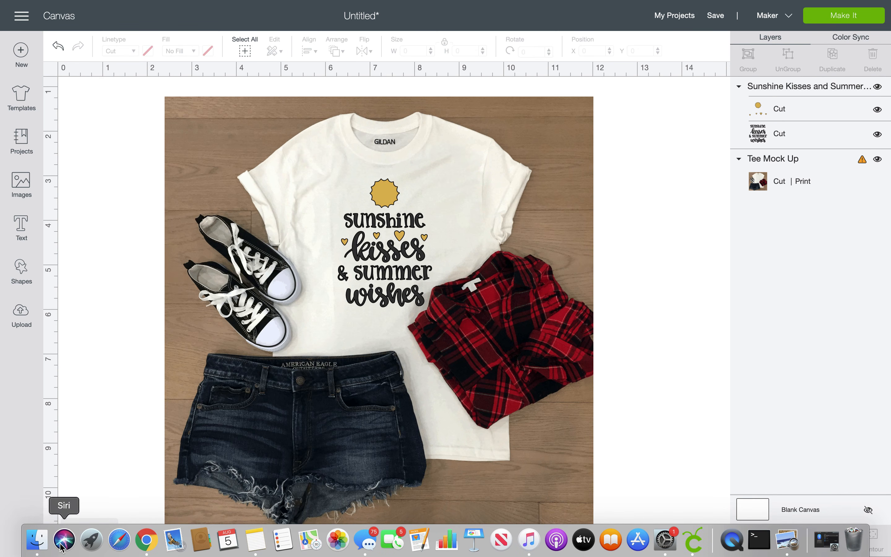
click(90, 540)
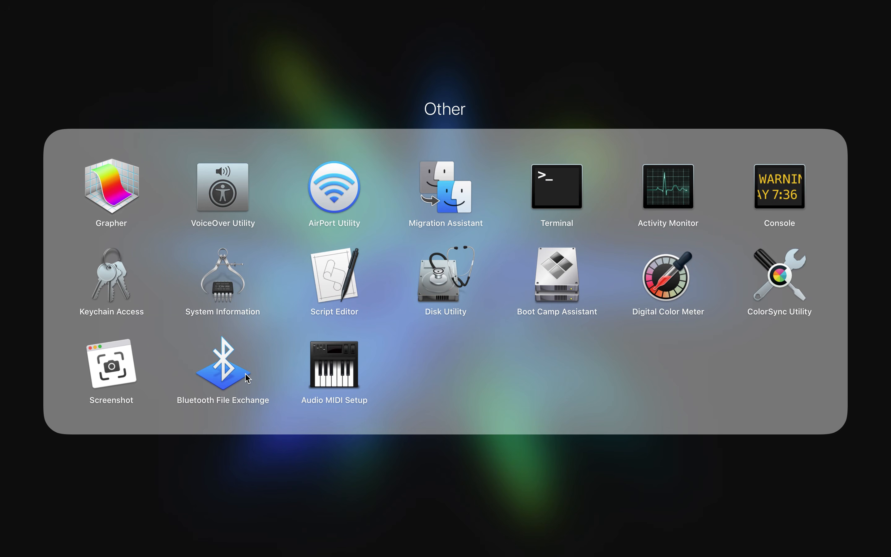
click(107, 367)
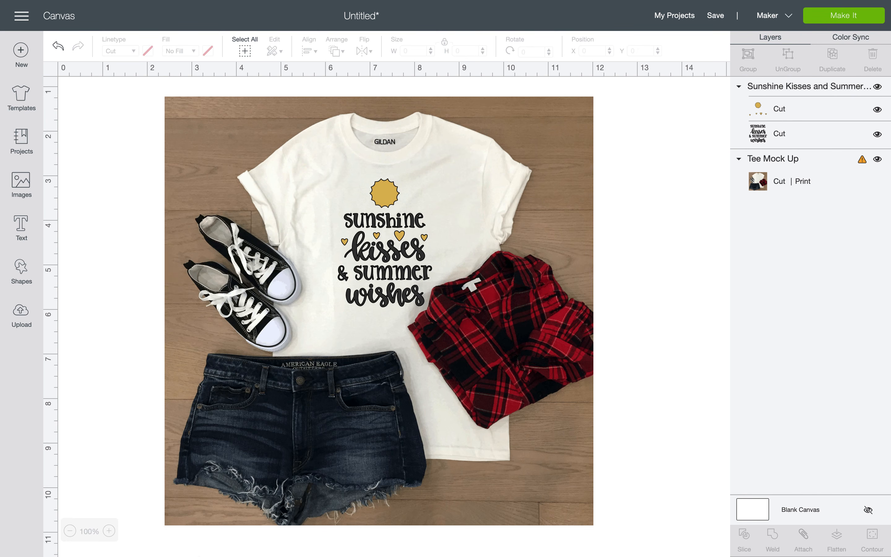
mouse_move(201, 553)
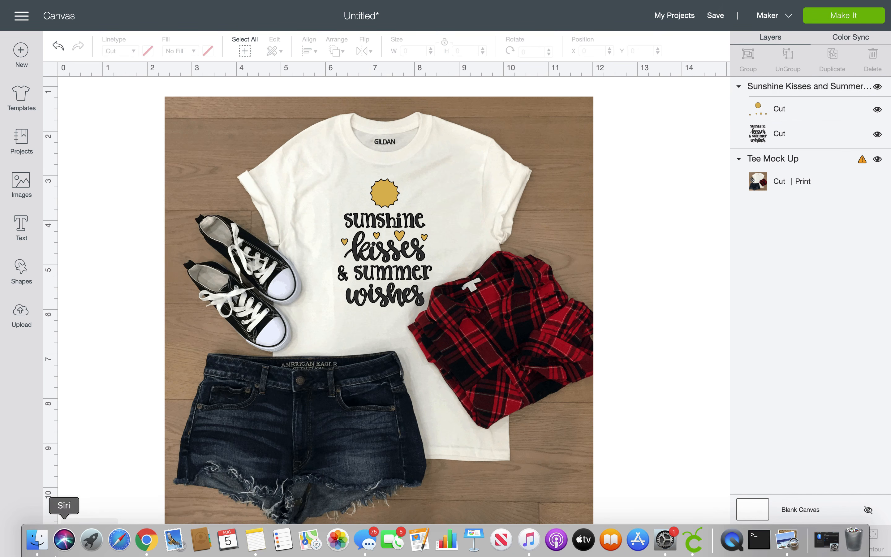
click(37, 539)
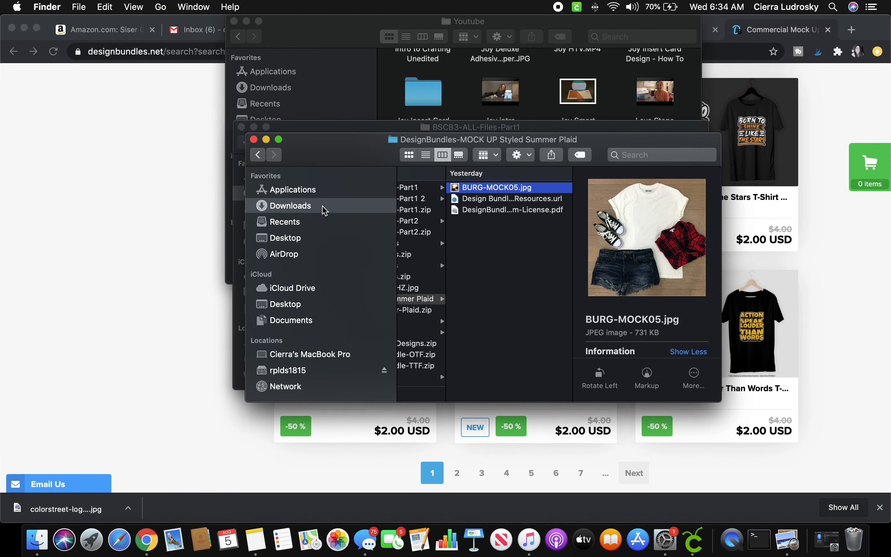
View a recent screenshot, close it and the BURG-MOCK05.jpg preview, and return to Design Space.
click(323, 222)
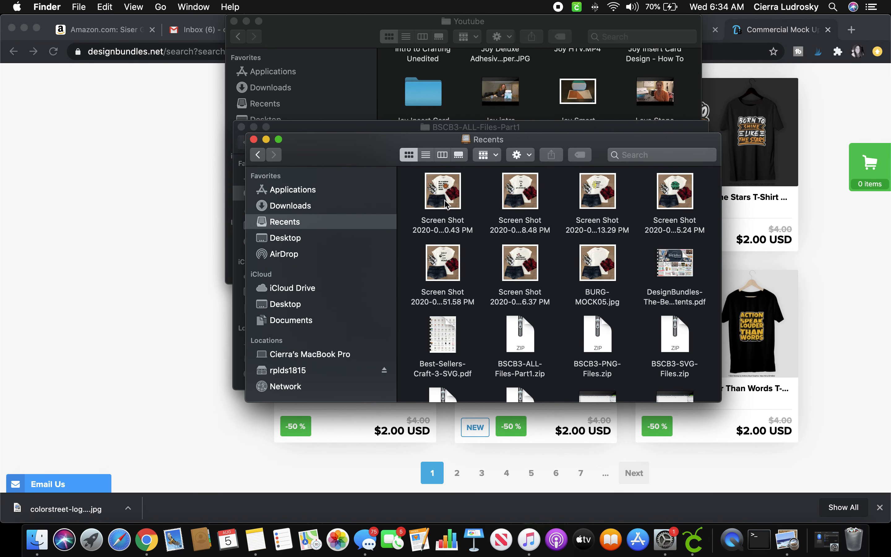
double_click(445, 204)
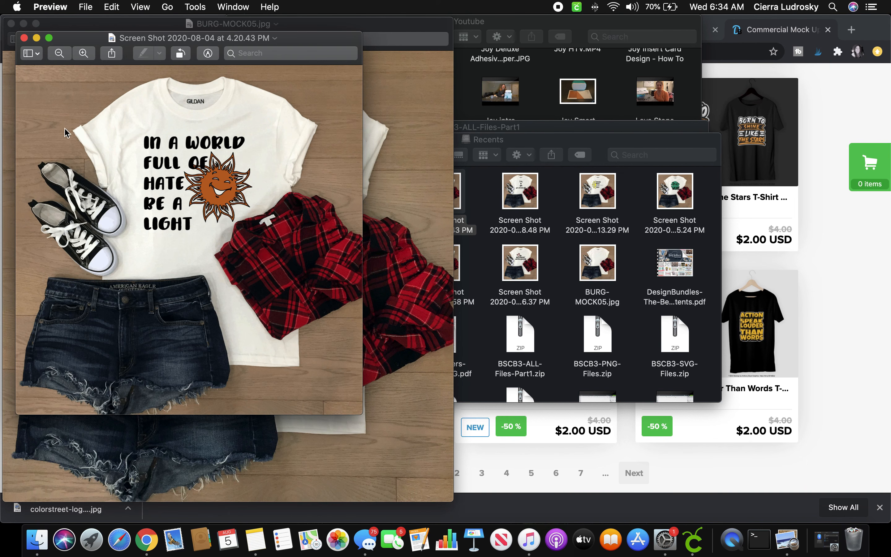
click(25, 38)
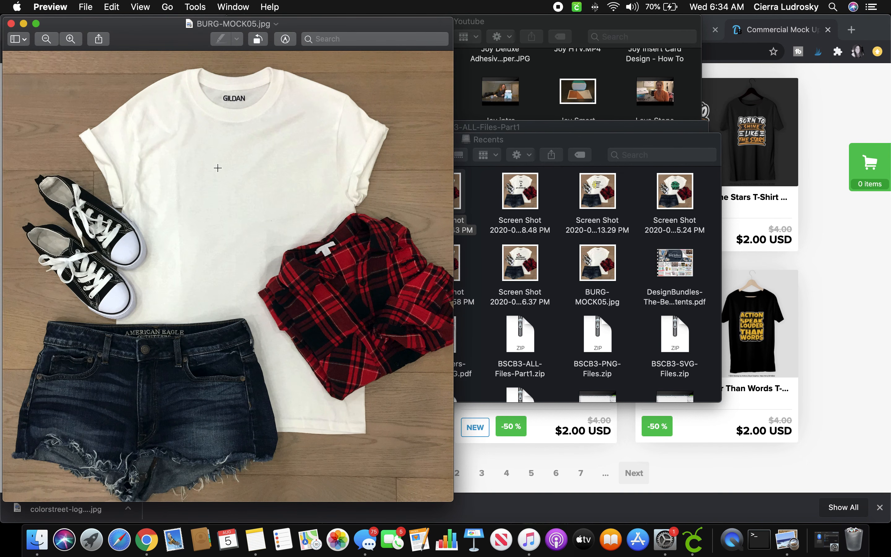
click(11, 24)
key(ctrl+Right)
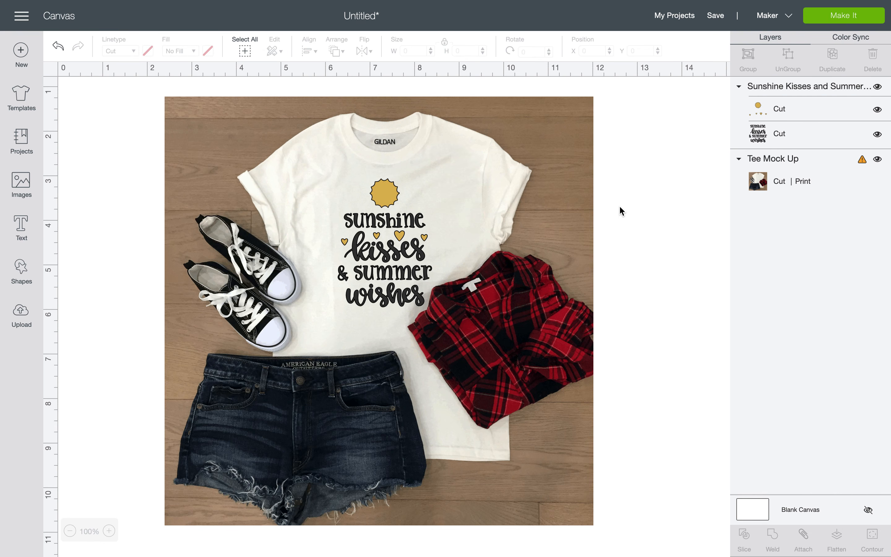
Save the project as 'Summer Wishes Mock Up', correcting the capitalization typos in the name.
click(715, 15)
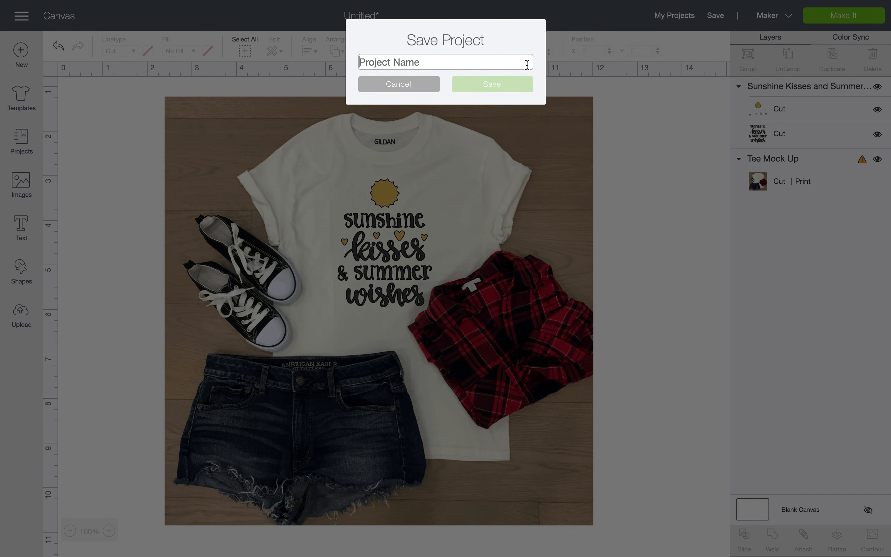
text(SUmmer)
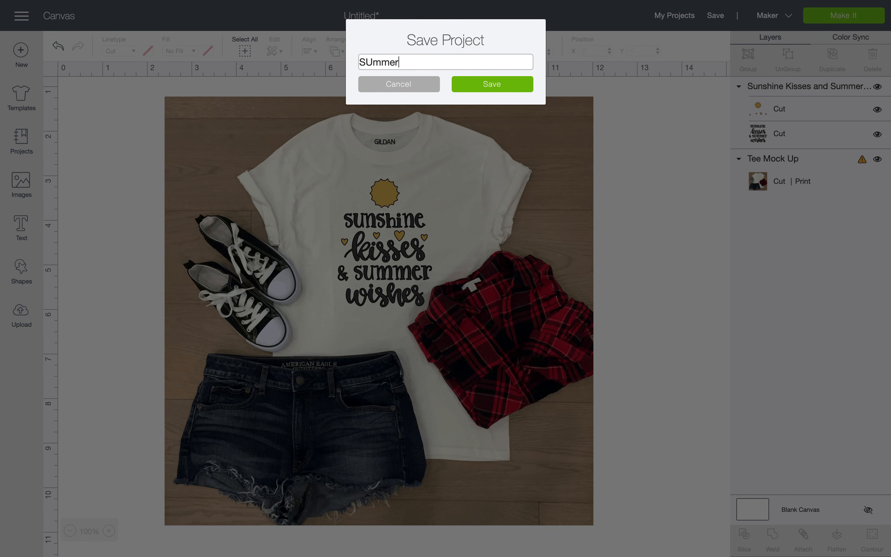
text( Wishes)
click(373, 62)
key(BackSpace)
text(u)
text(Mock up)
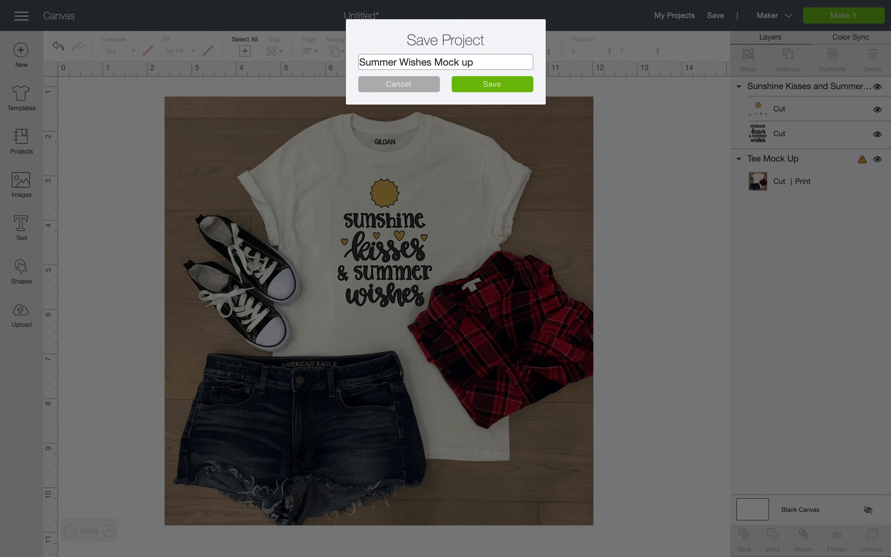
click(470, 65)
key(BackSpace)
text(U)
click(481, 87)
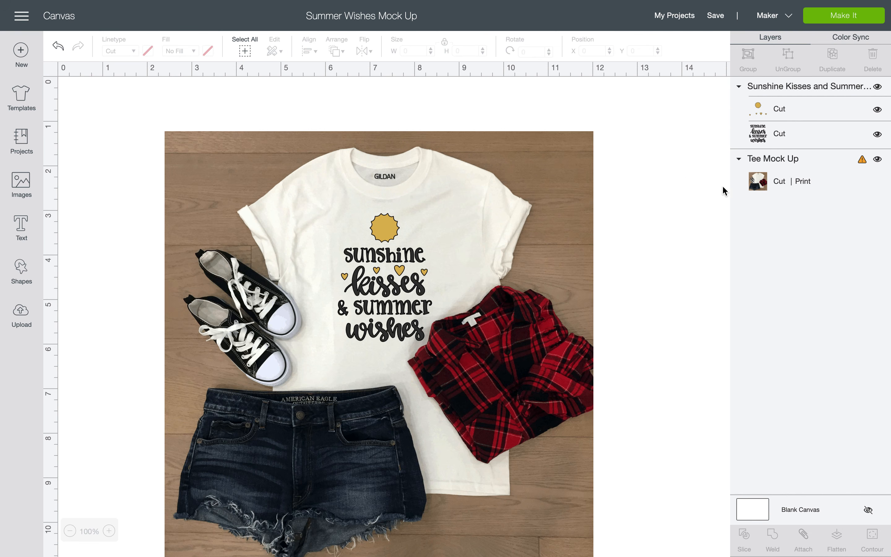
Hide then re-show the Tee Mock Up photo and view its 6.75" x 9.25" too-large warning.
click(509, 190)
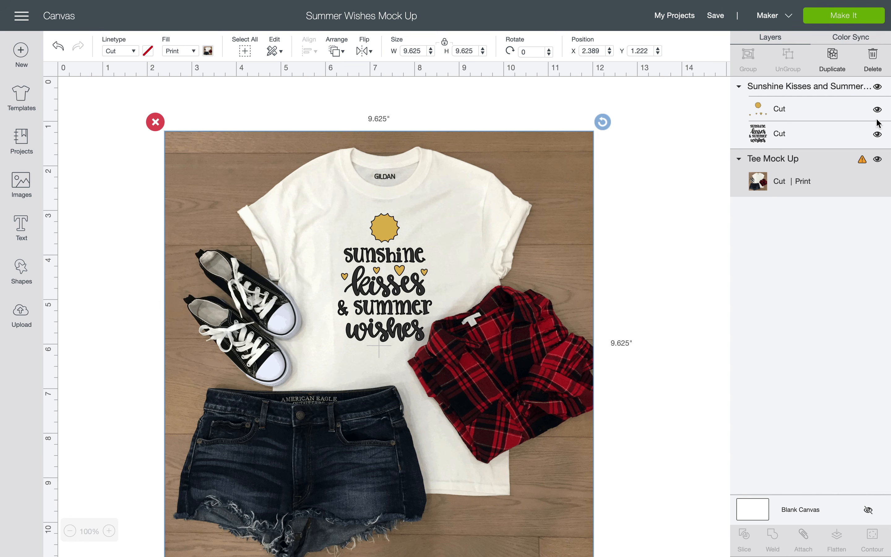
click(878, 160)
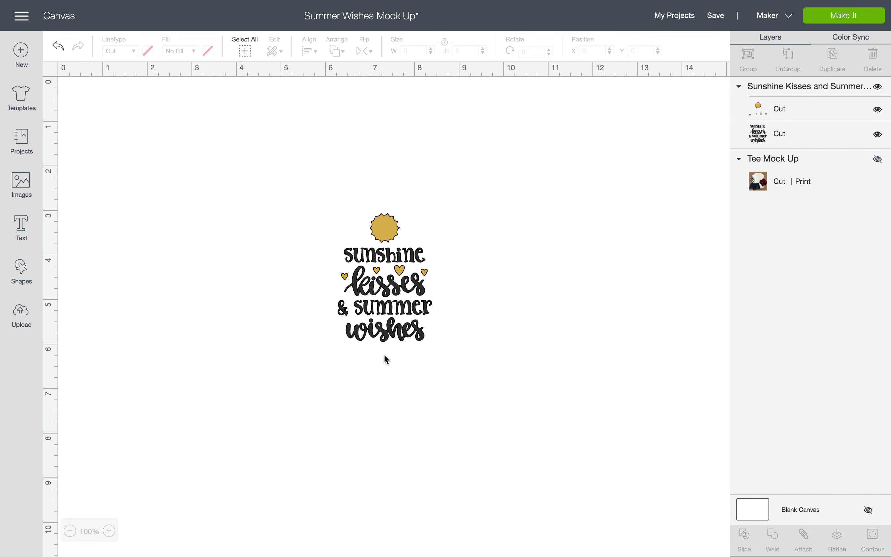
click(391, 309)
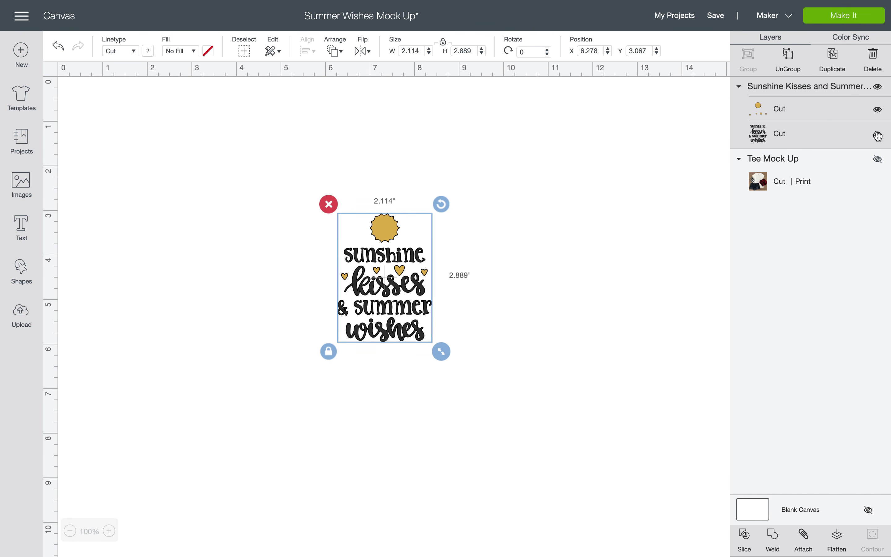
click(878, 160)
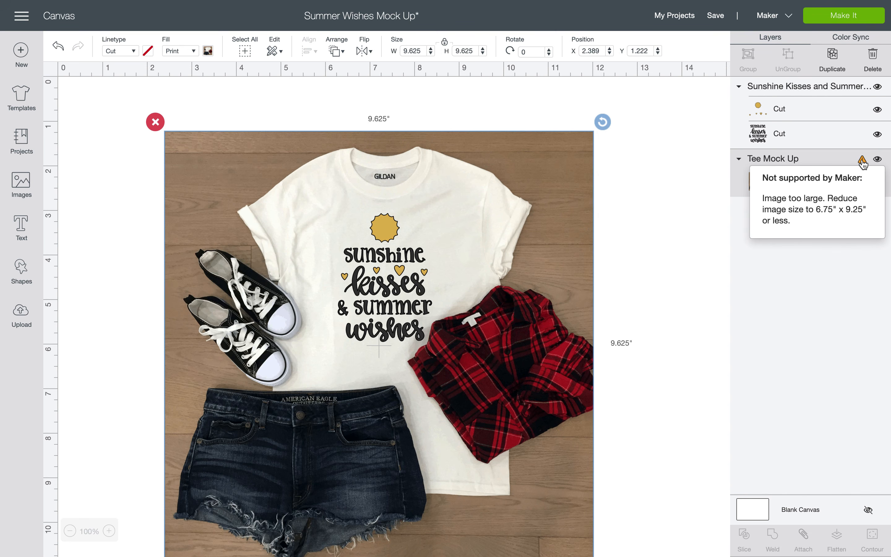
click(862, 160)
mouse_move(863, 162)
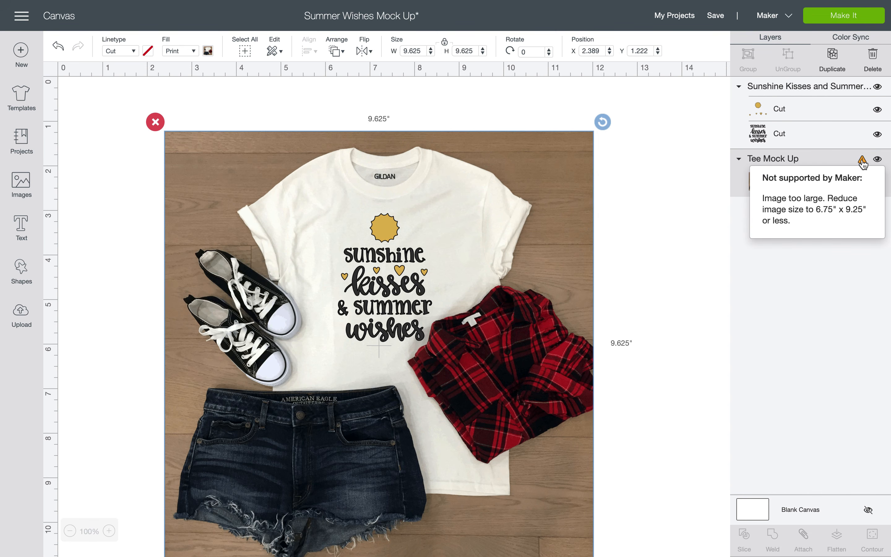